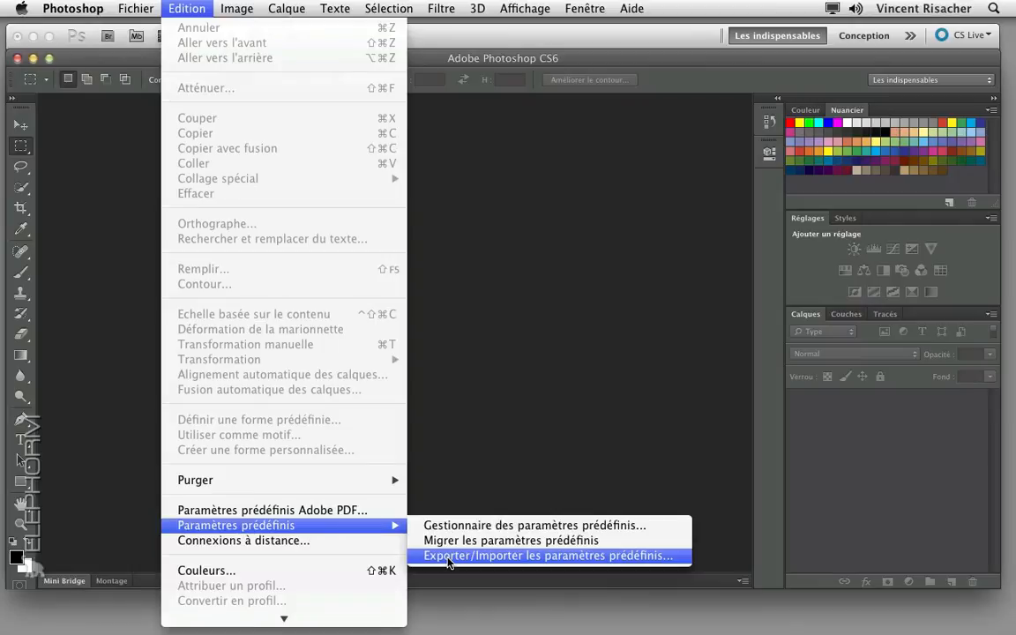
Switch to Photoshop CS5.1 and save the current swatches as CS5_Kolor.aco in the Color Swatches folder.
click(476, 446)
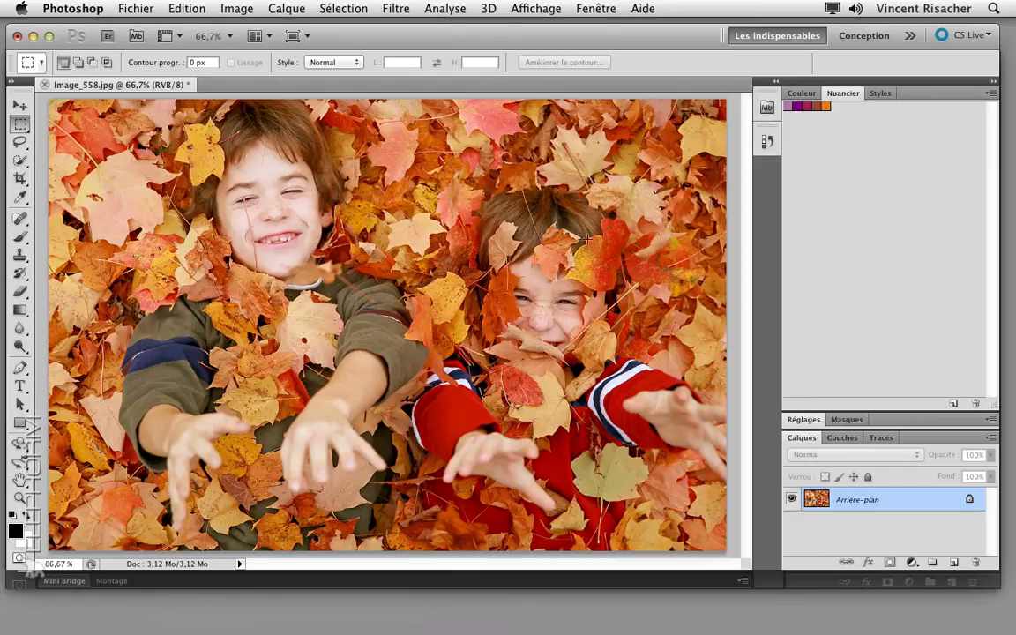
click(990, 95)
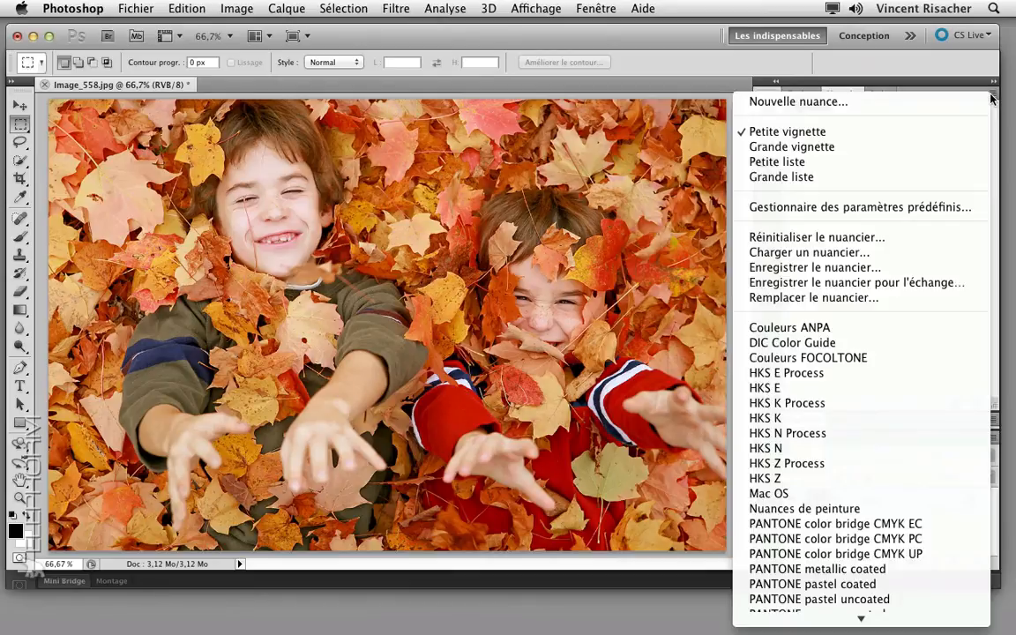
click(917, 268)
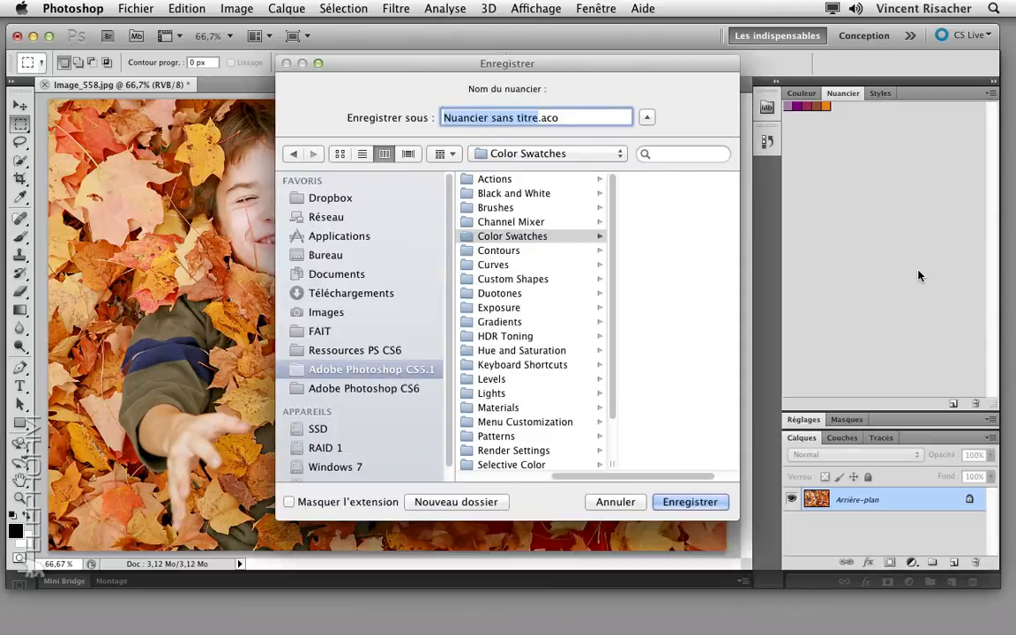
text(CS5)
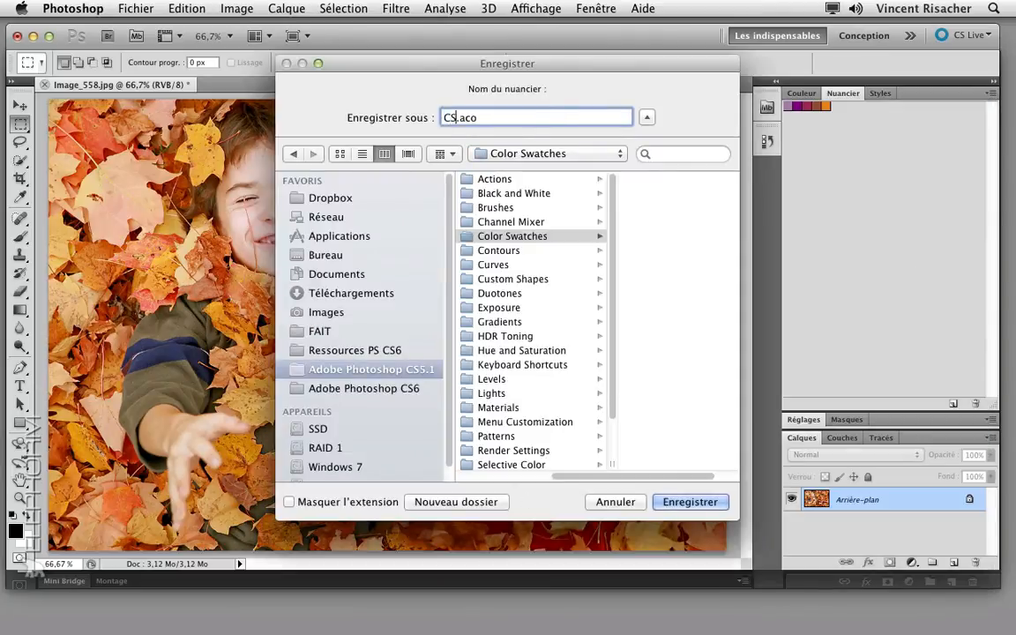
text(_Kolor)
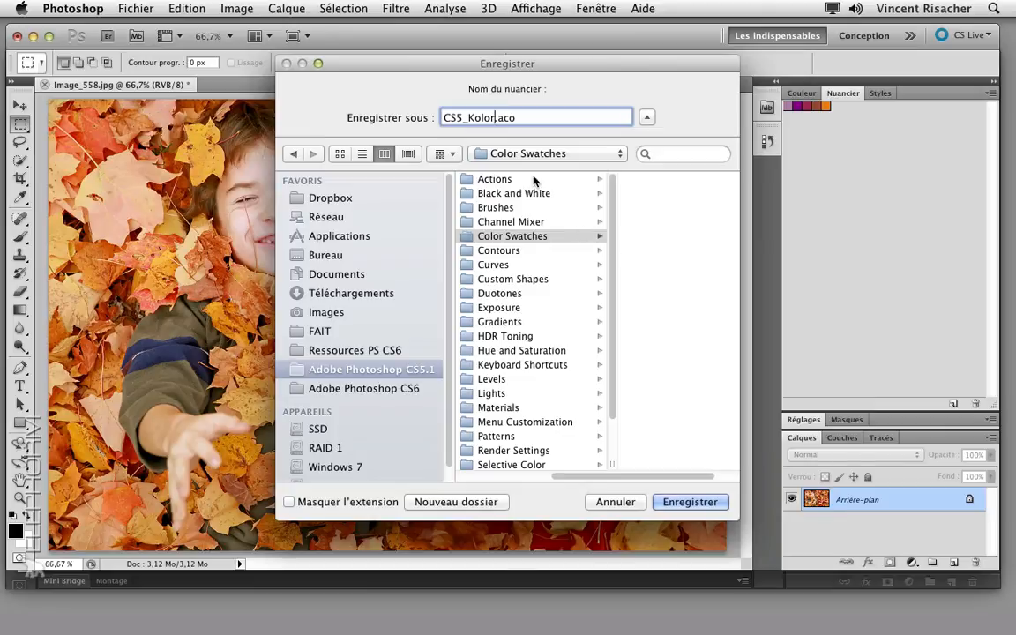
click(718, 502)
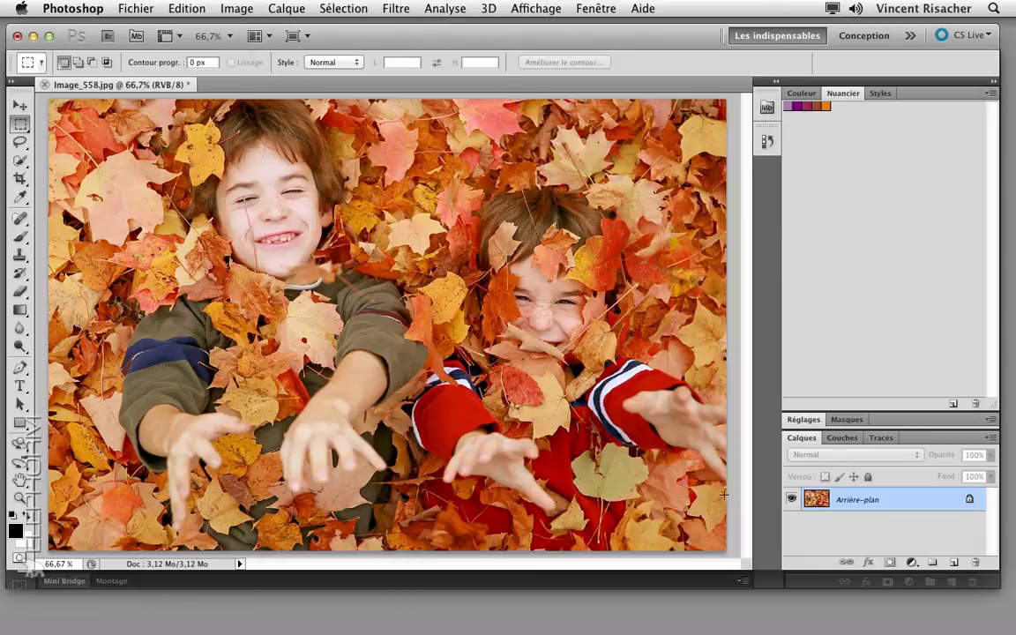
Add a Black and White adjustment to Image_558.jpg with Reds -25, Yellows 85, Greens 17 and Cyans 70.
click(805, 419)
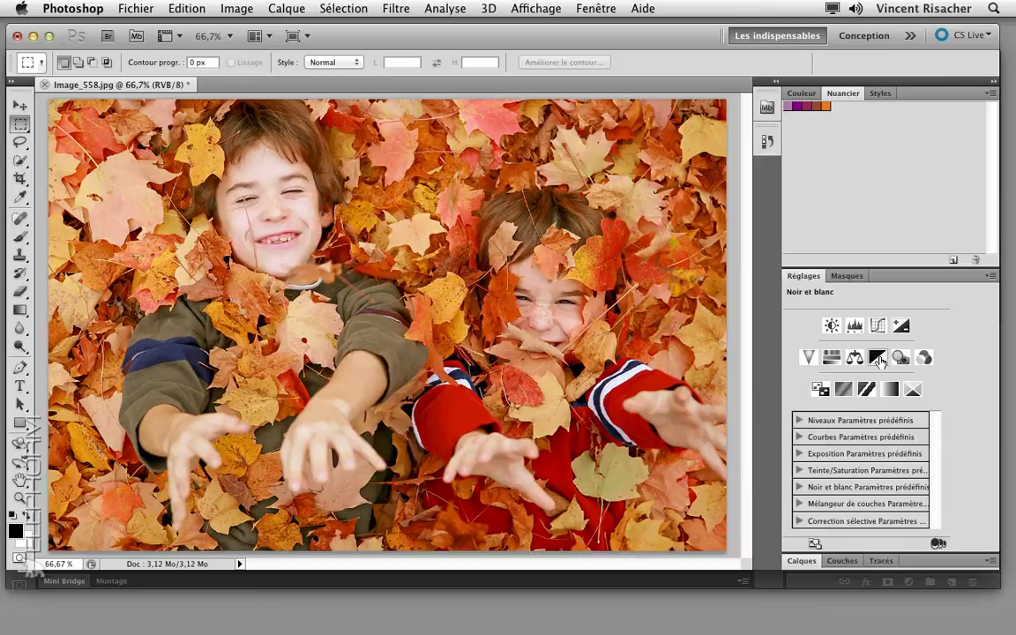
click(877, 358)
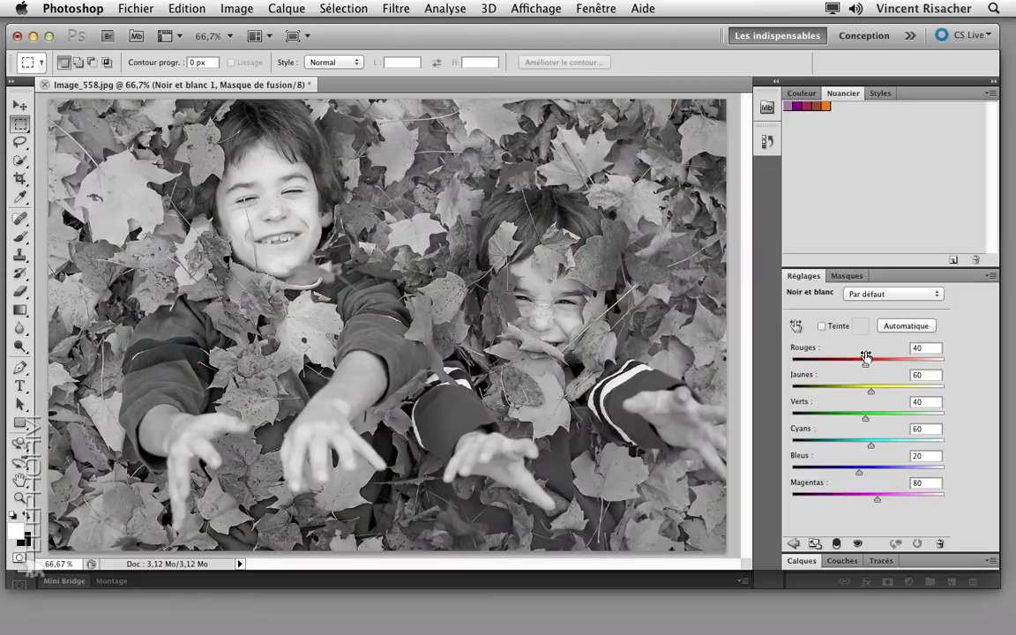
drag(863, 367, 873, 445)
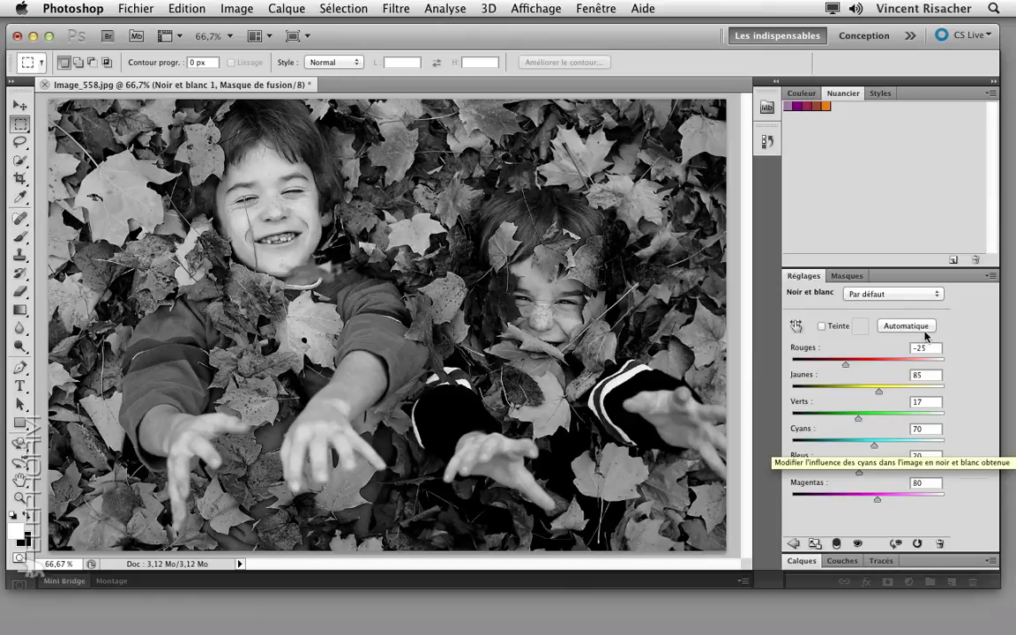
Save the Black and White settings as preset CS5_BW.blw in the Black and White folder.
click(990, 277)
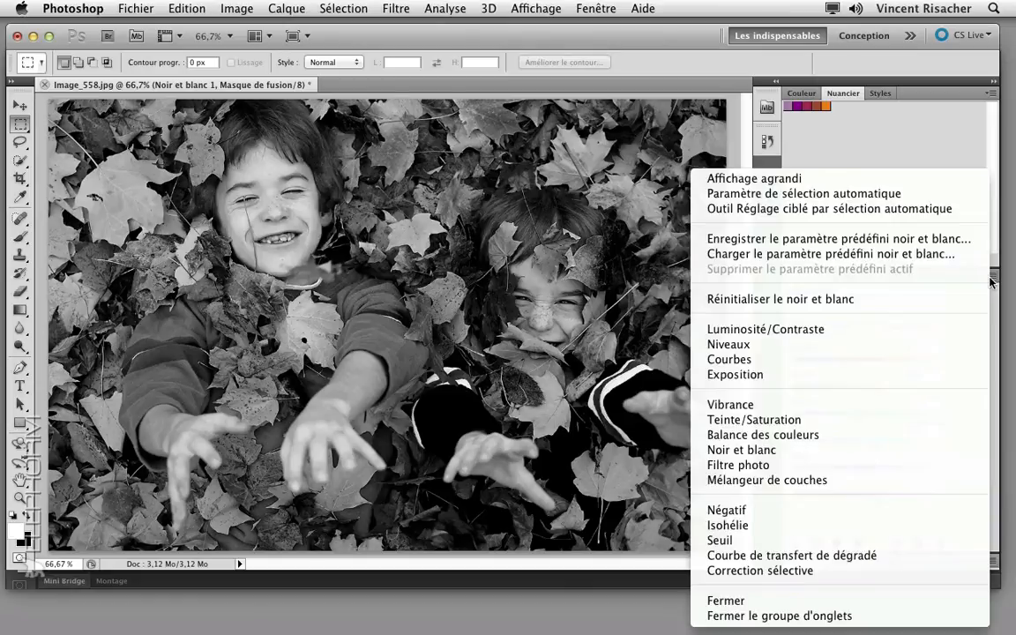
click(946, 240)
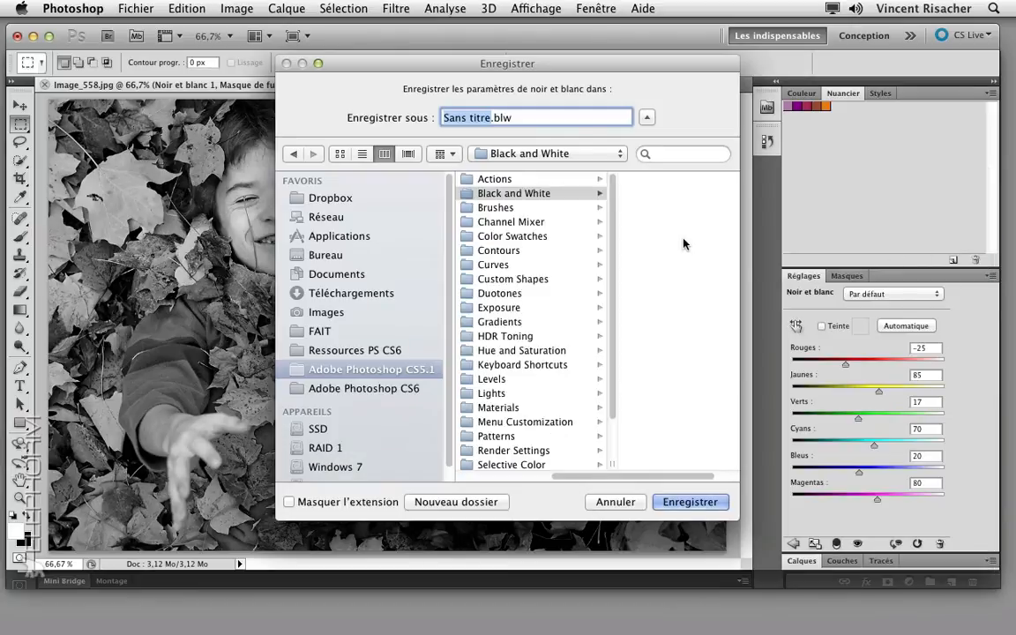
text(CS5)
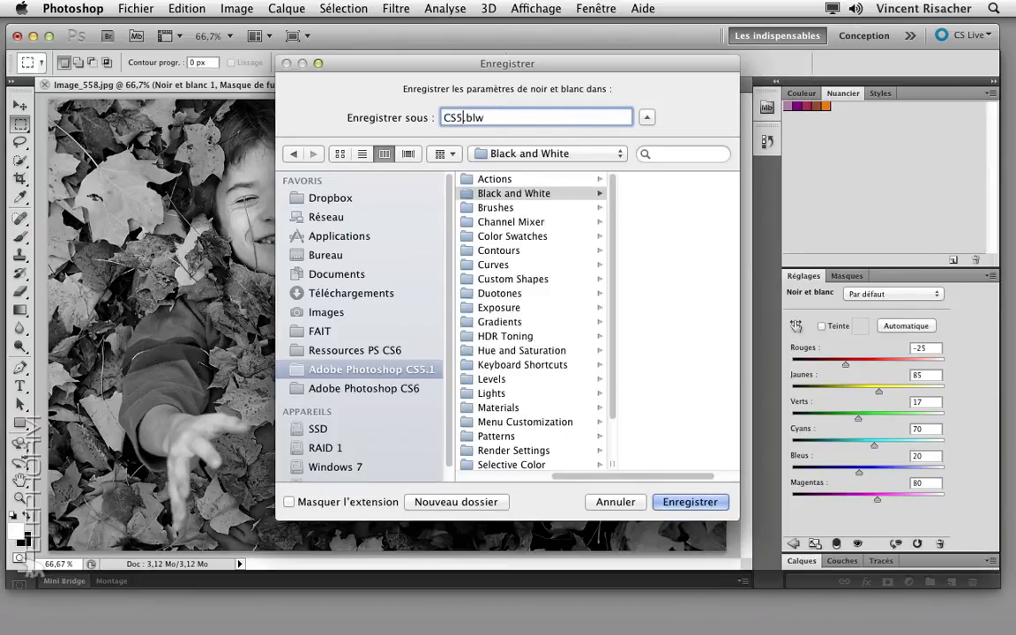
text(_BW)
click(689, 503)
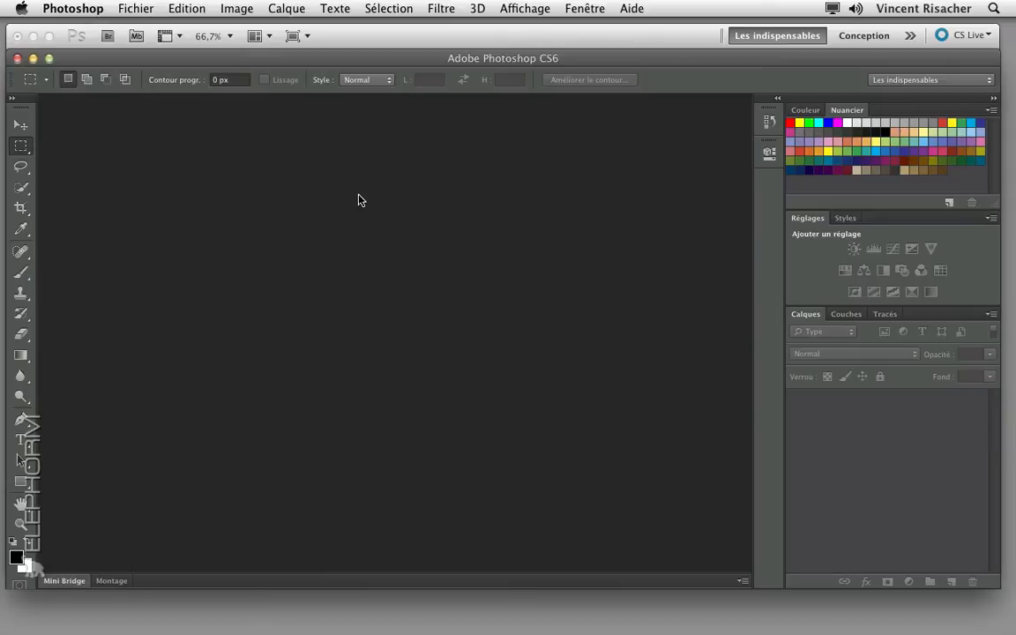
Migrate the presets from Adobe Photoshop CS5.1 into Photoshop CS6.
click(193, 11)
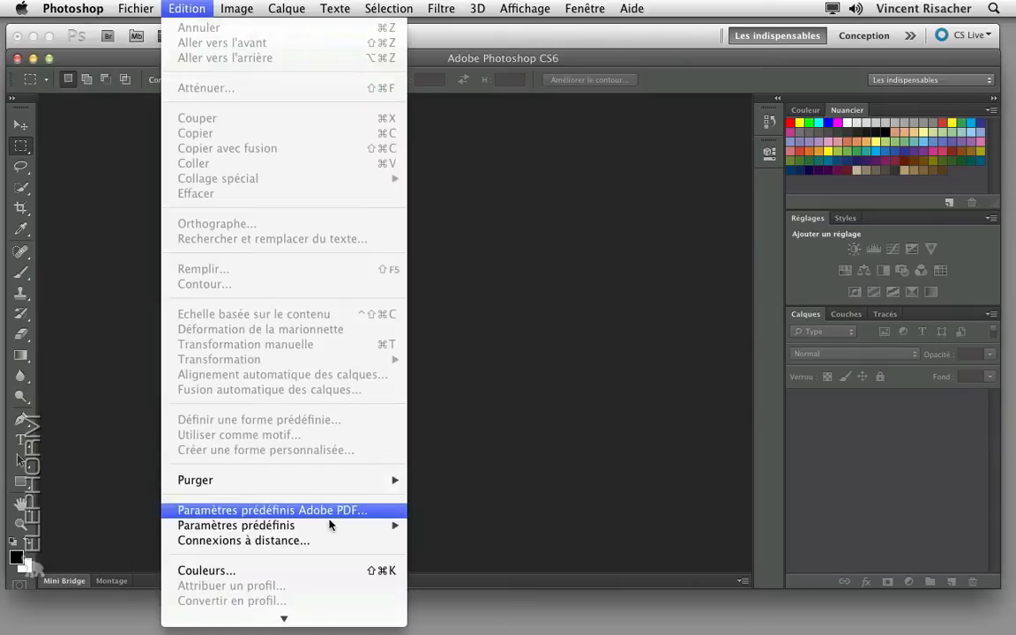
mouse_move(331, 527)
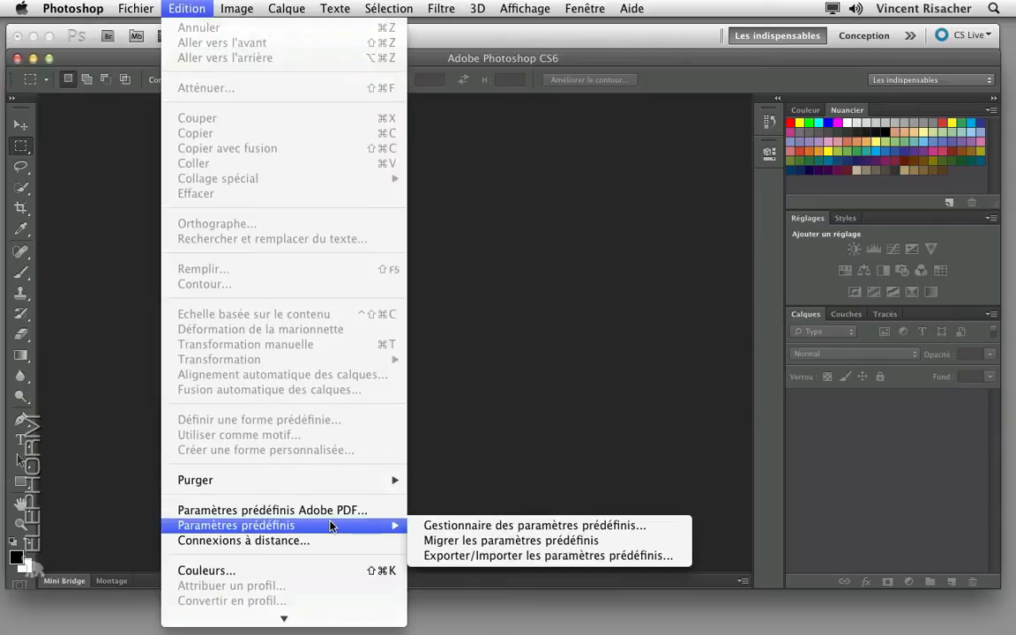
click(438, 541)
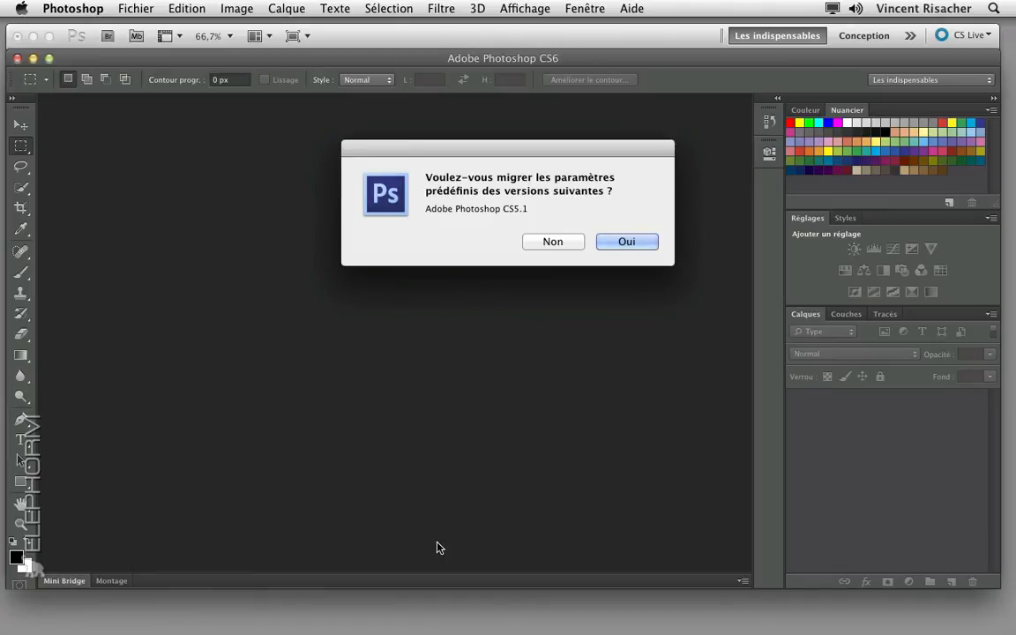
click(622, 243)
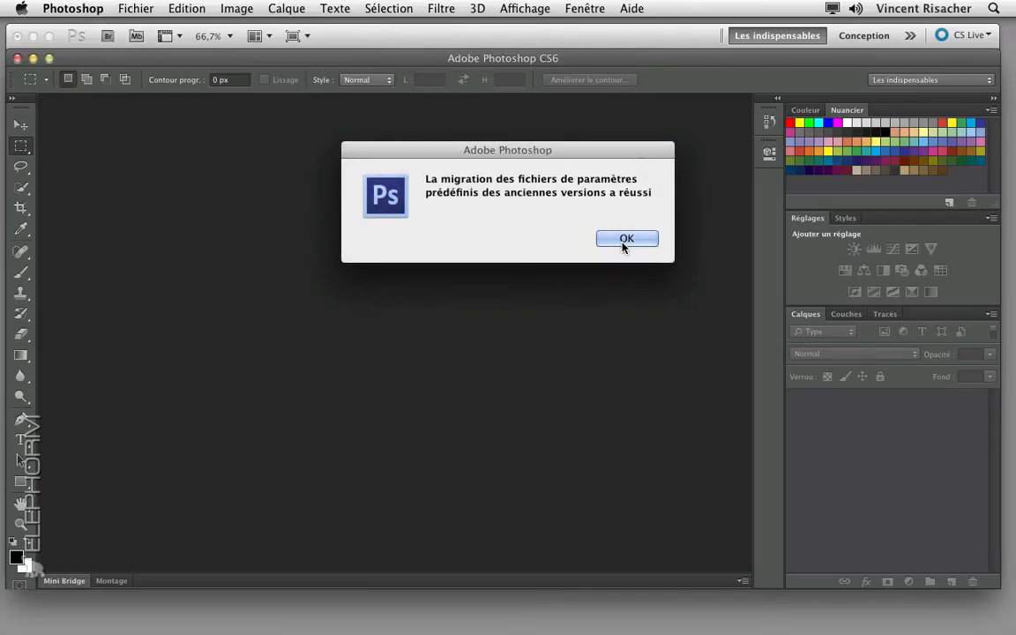
click(624, 245)
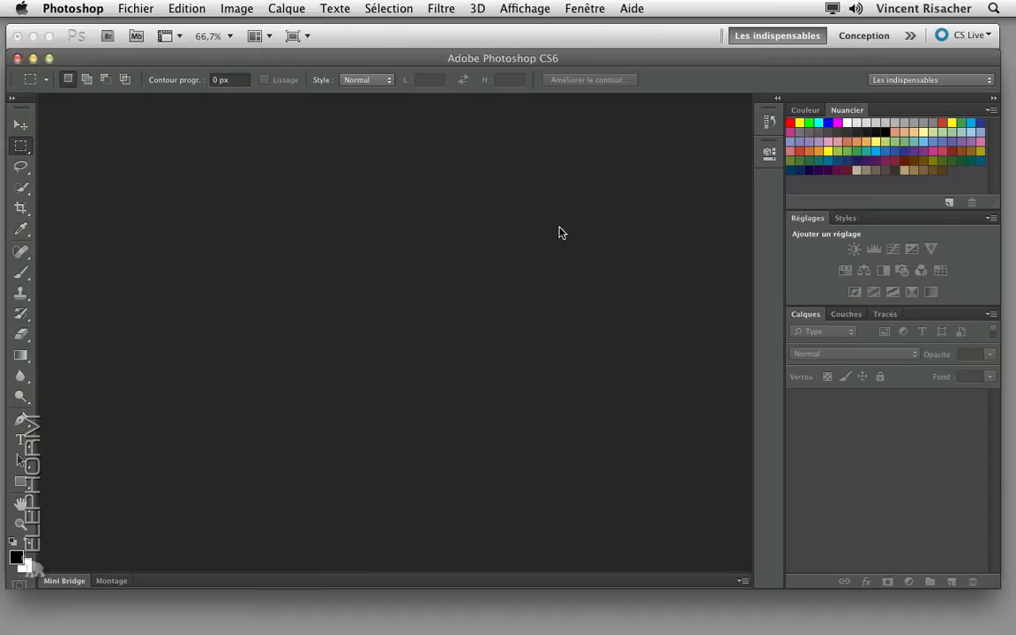
Quit Photoshop CS6 and relaunch it from the system's recent applications.
click(73, 9)
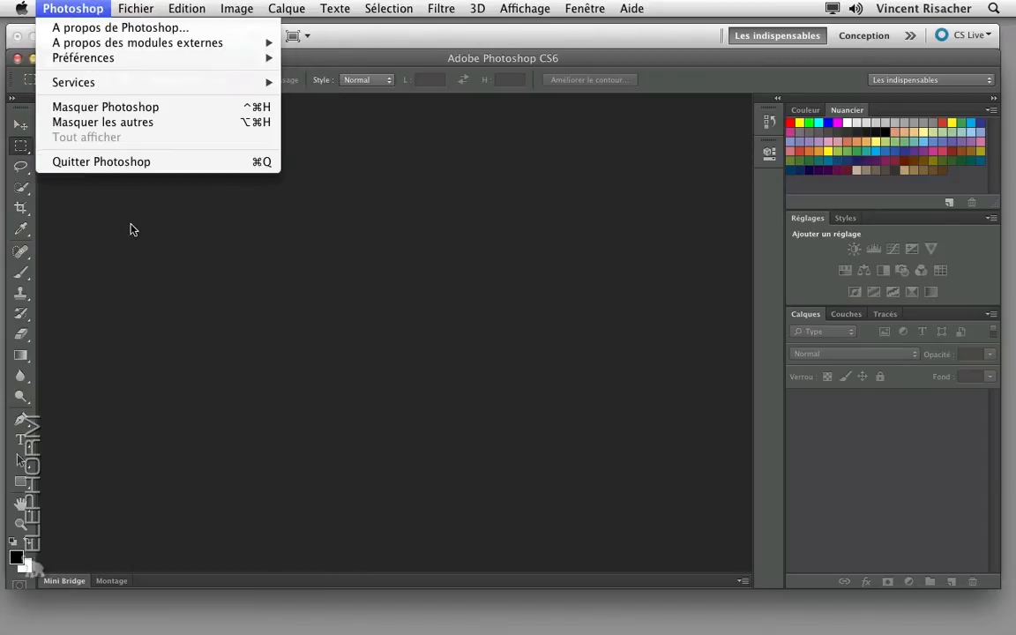
click(235, 272)
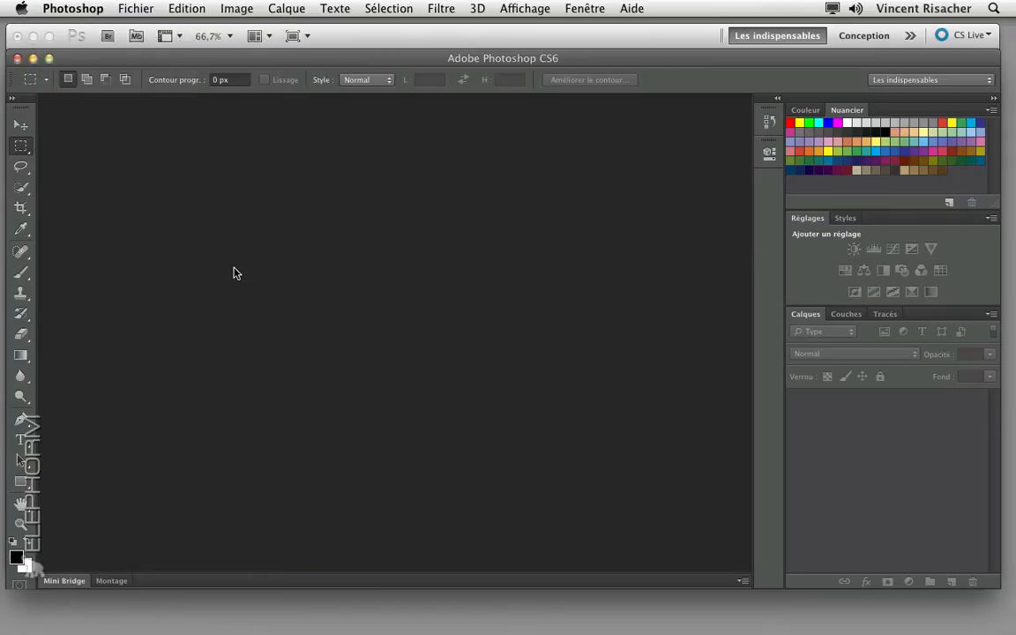
click(74, 9)
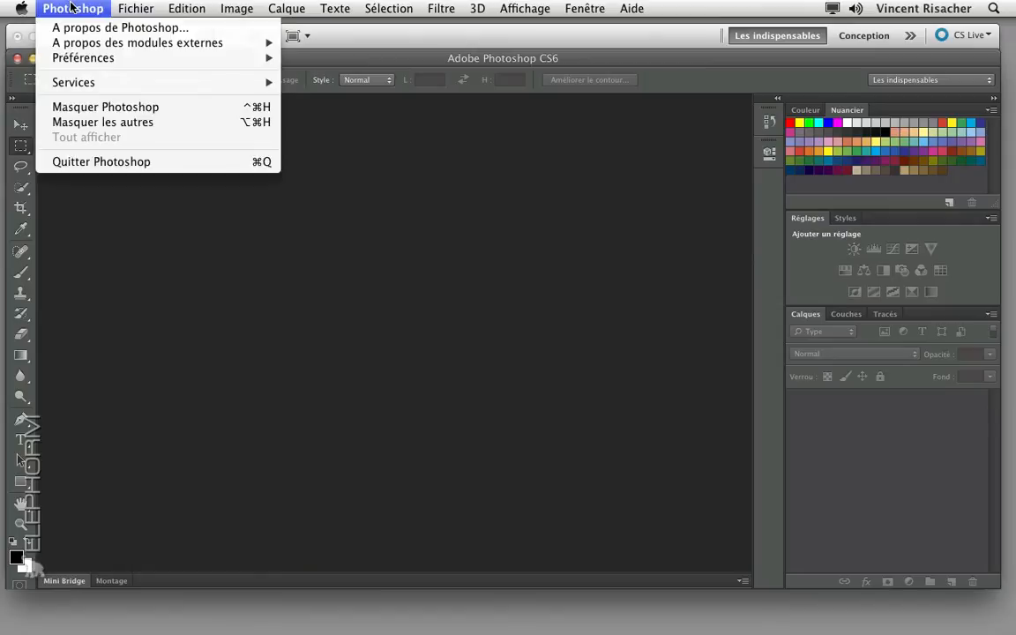
click(105, 167)
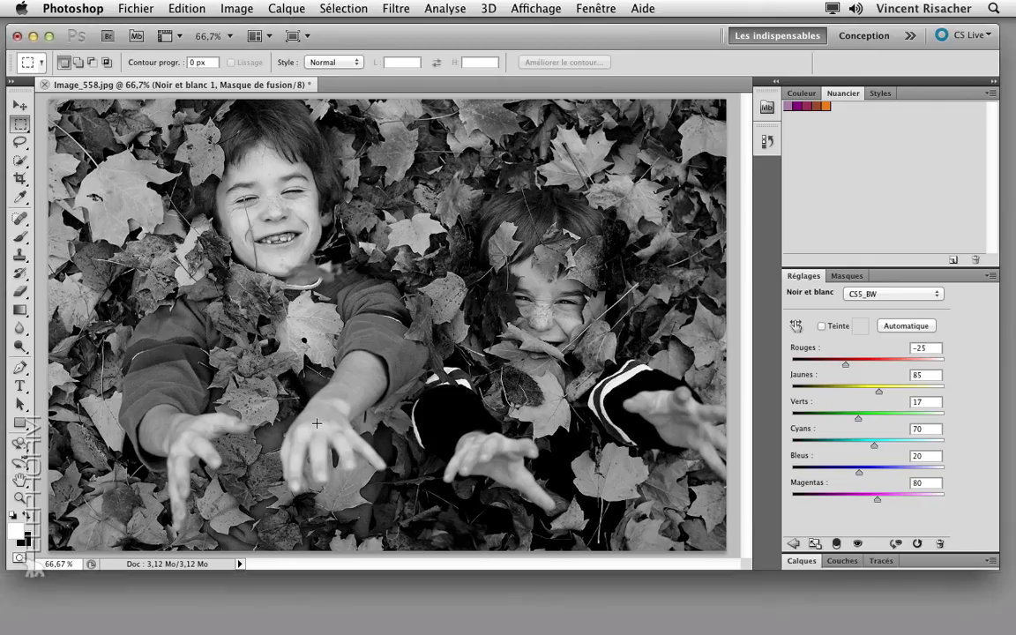
click(21, 8)
mouse_move(61, 123)
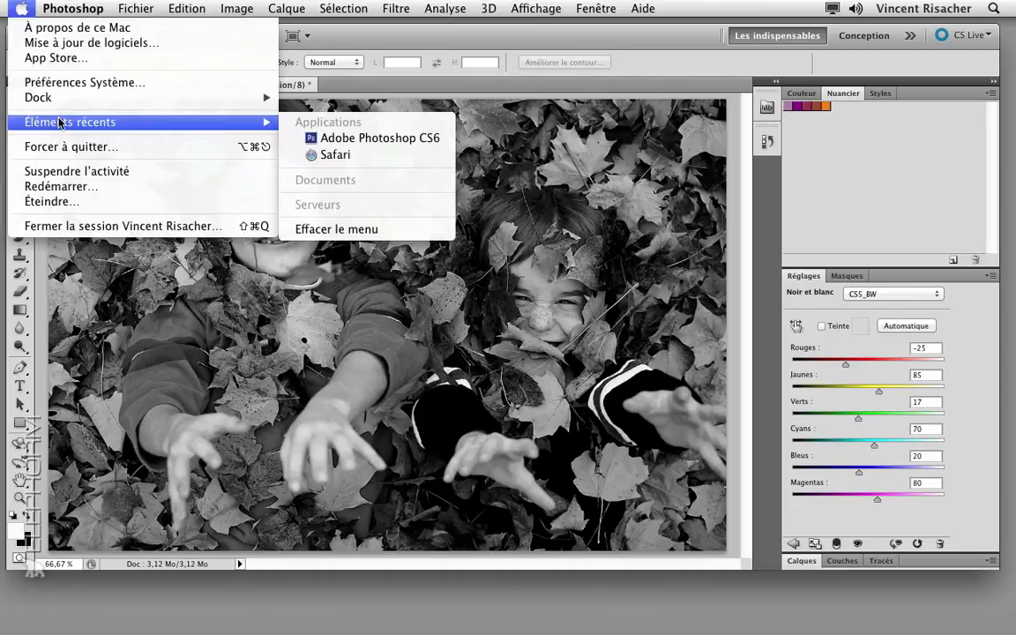
click(318, 138)
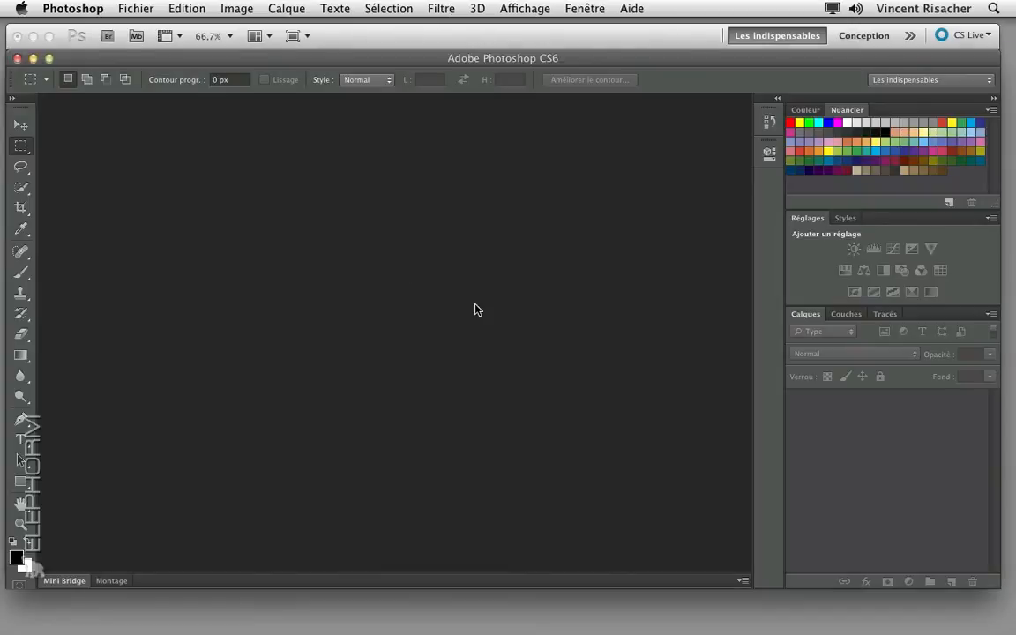
Check the list of available swatch libraries for the migrated CS5_Kolor set without loading it.
click(992, 112)
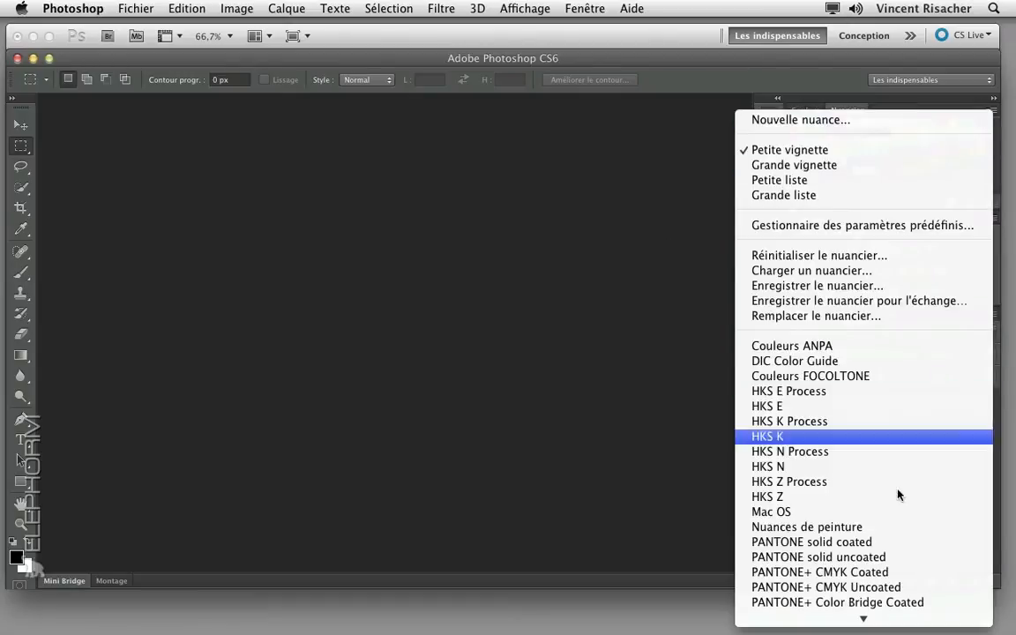
mouse_move(903, 628)
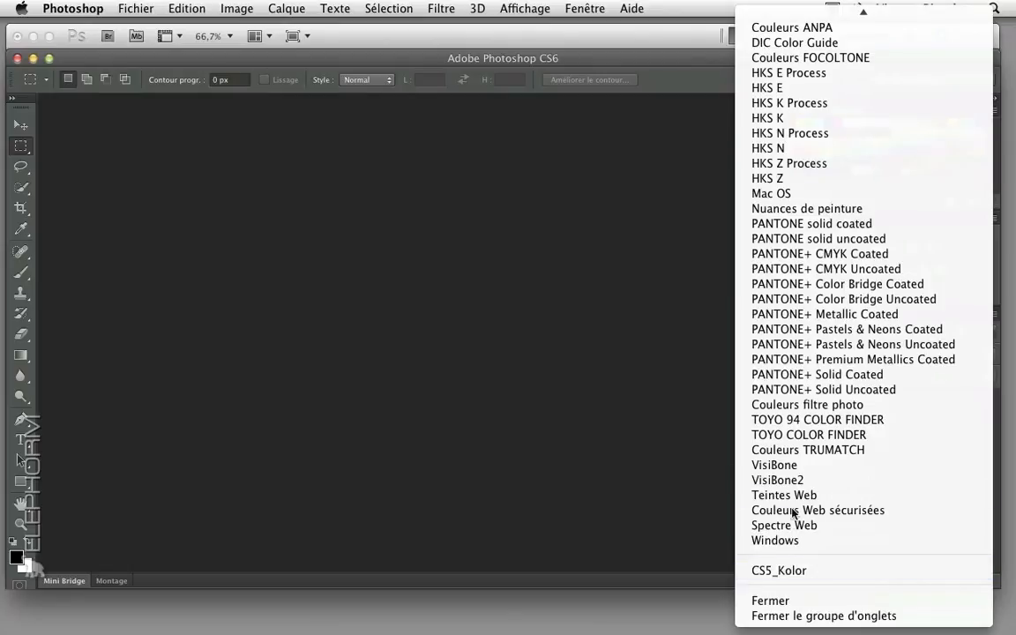
click(608, 417)
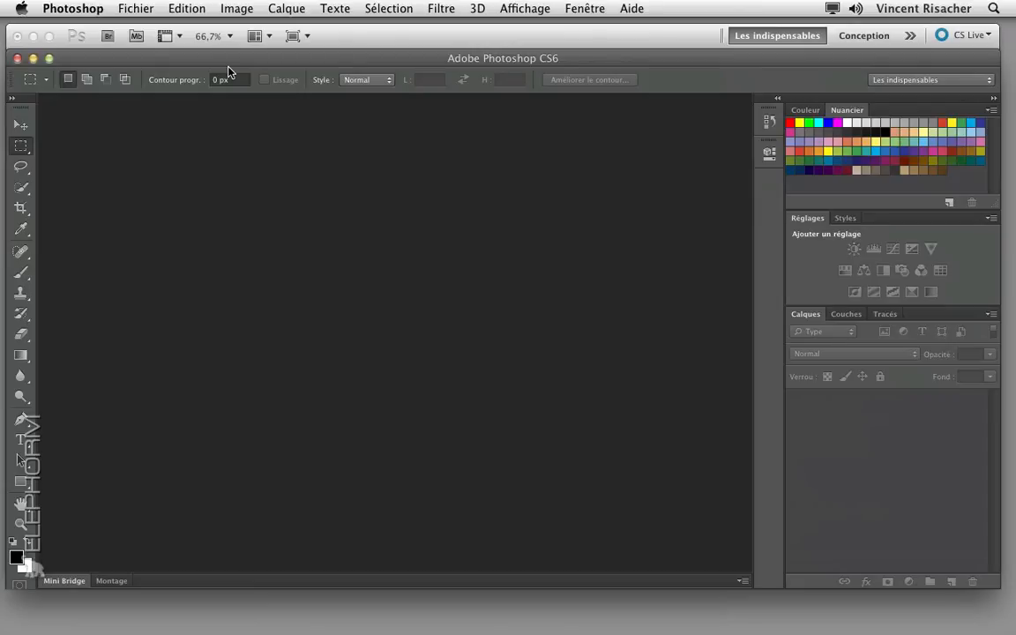
Open the export/import presets dialog and show its preset import options.
click(183, 9)
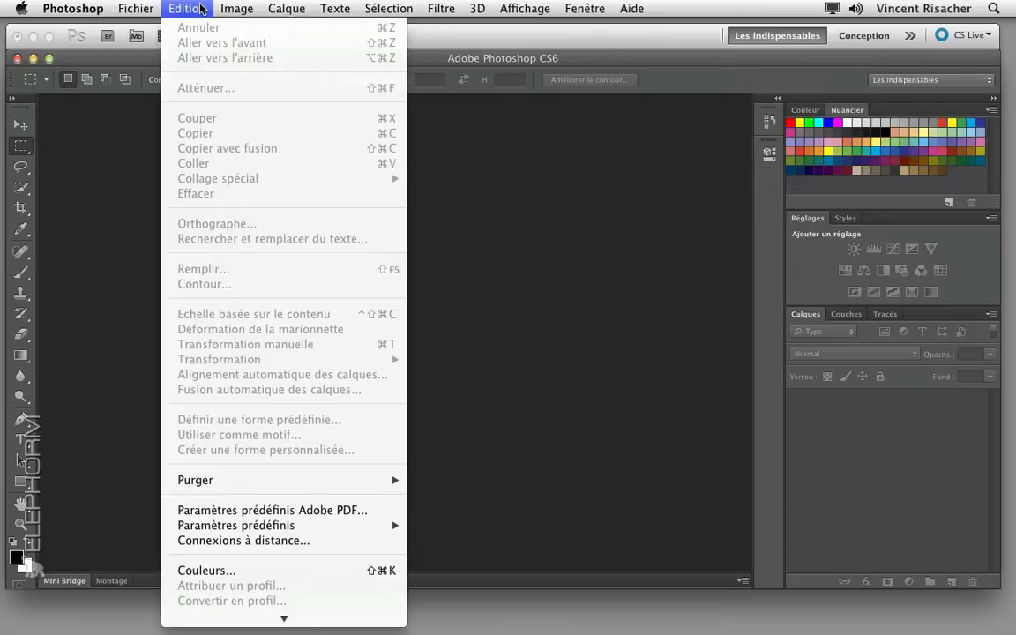
mouse_move(289, 526)
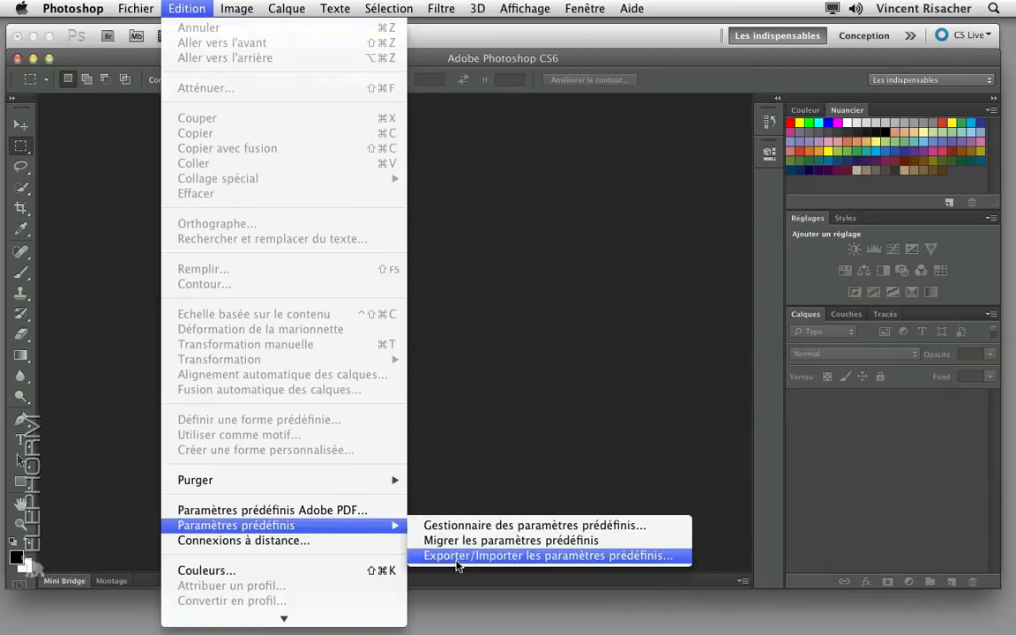
click(457, 557)
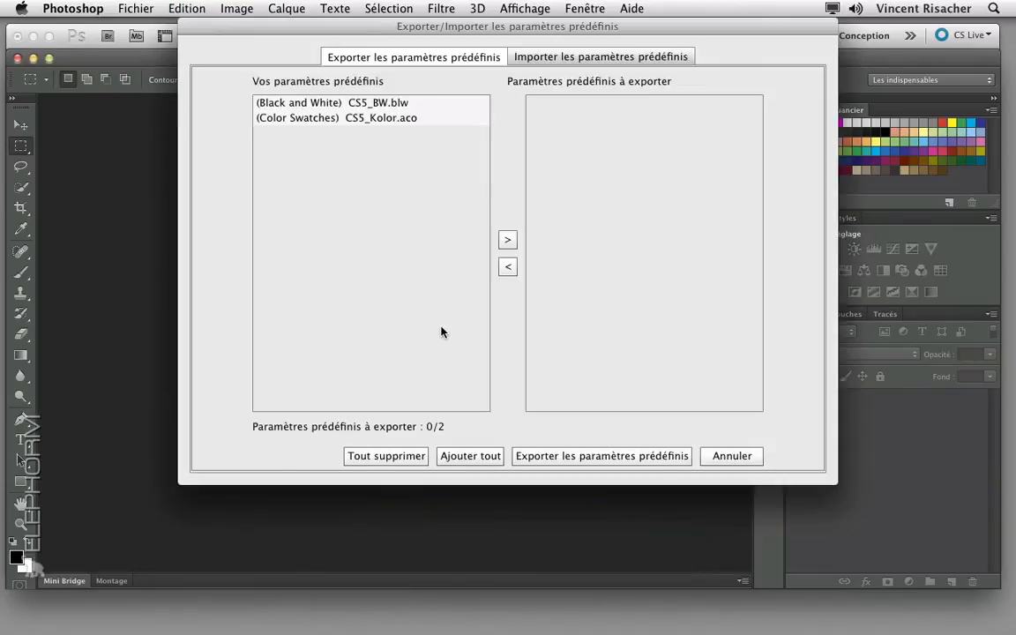
click(544, 59)
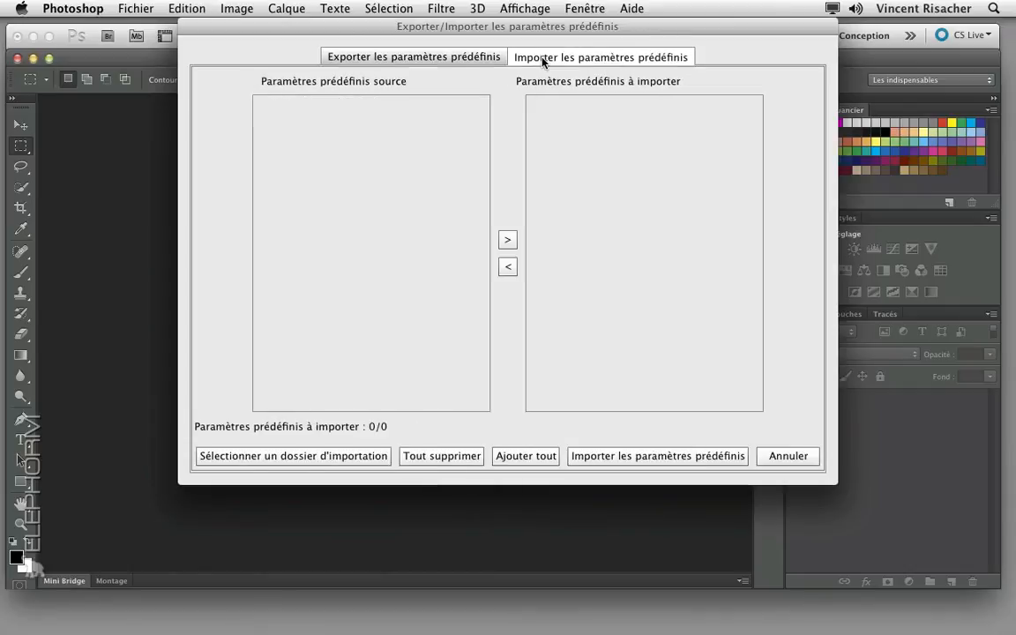
click(336, 456)
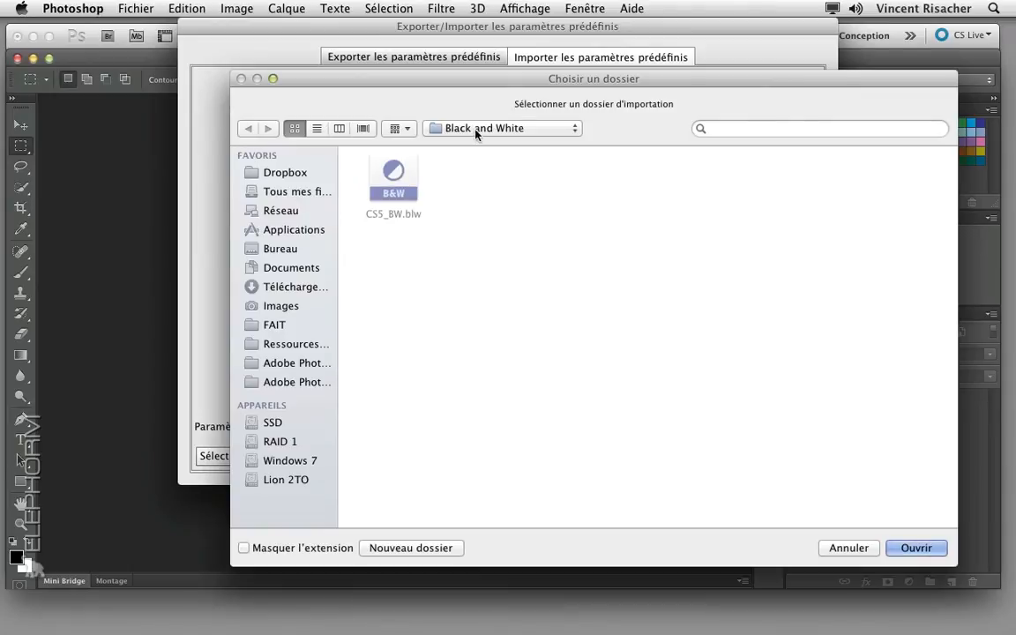
click(295, 481)
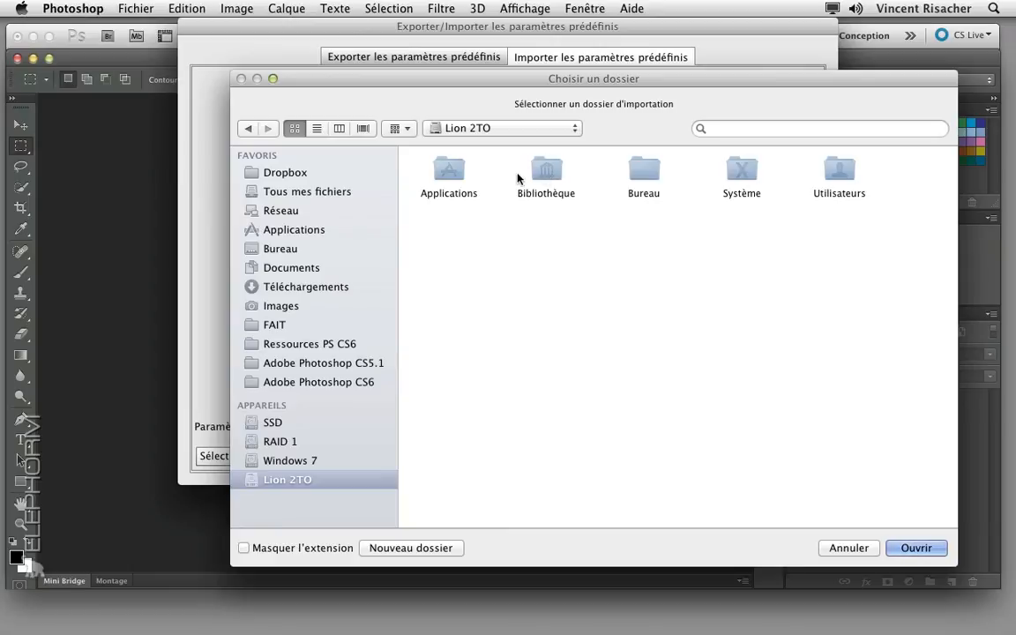
double_click(839, 172)
double_click(572, 185)
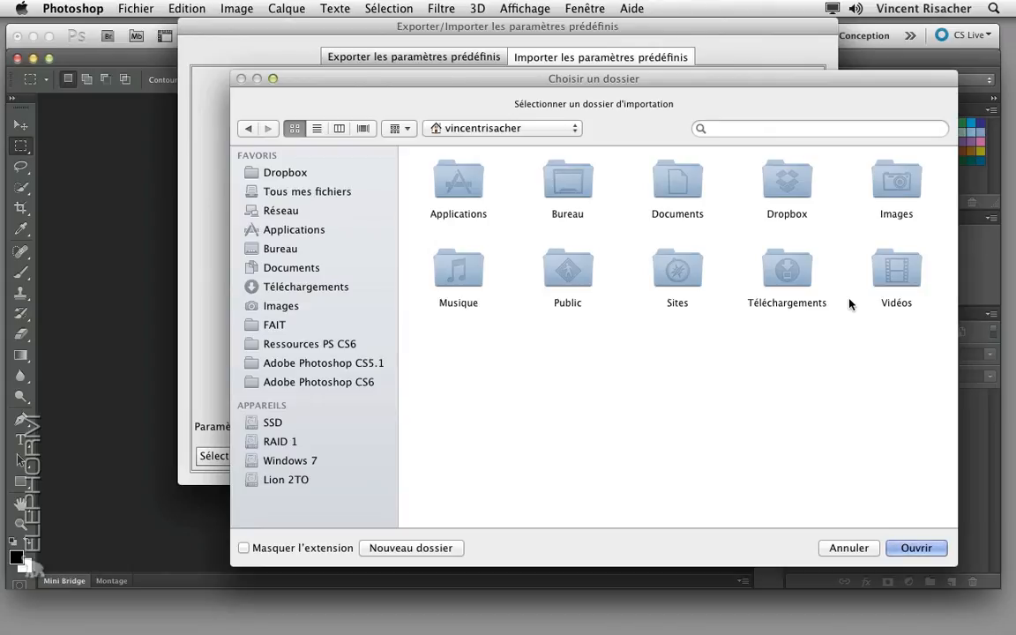
click(859, 547)
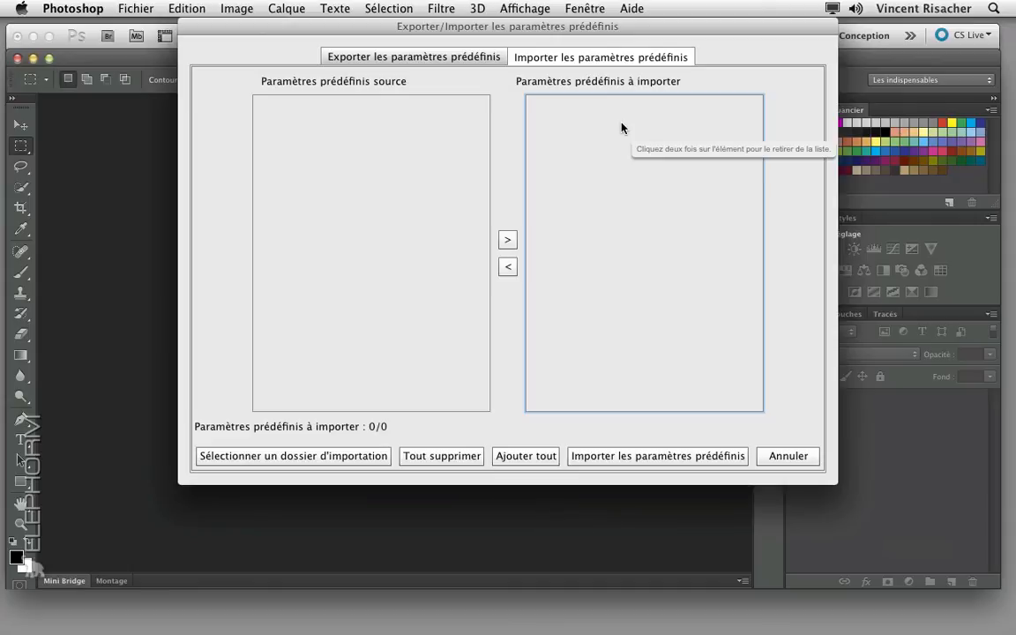
Cancel the export/import dialog, switch to Finder and open the home account's hidden Bibliothèque folder.
click(787, 456)
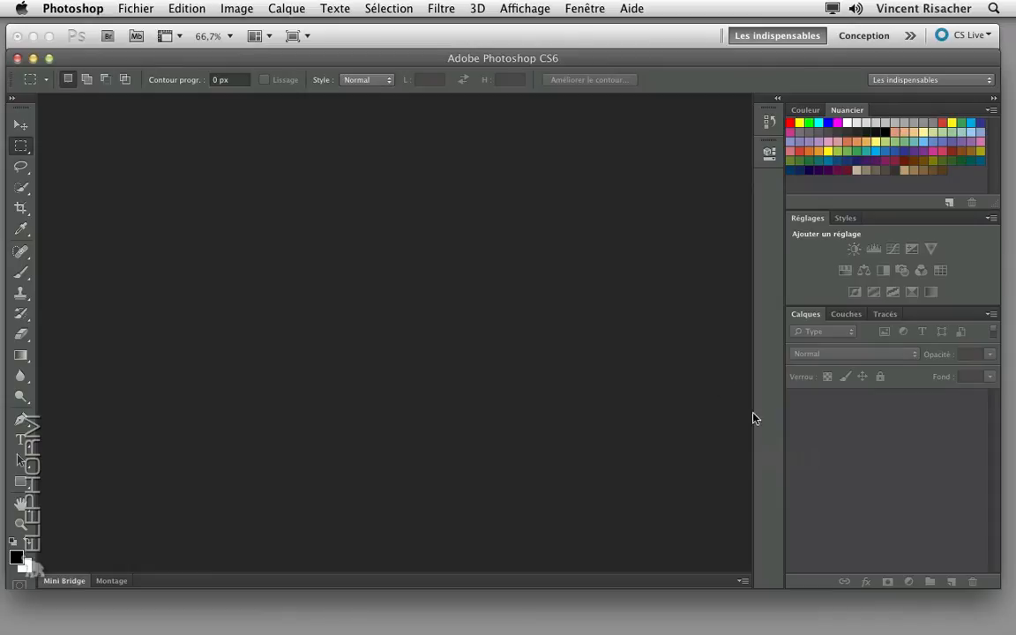
click(542, 604)
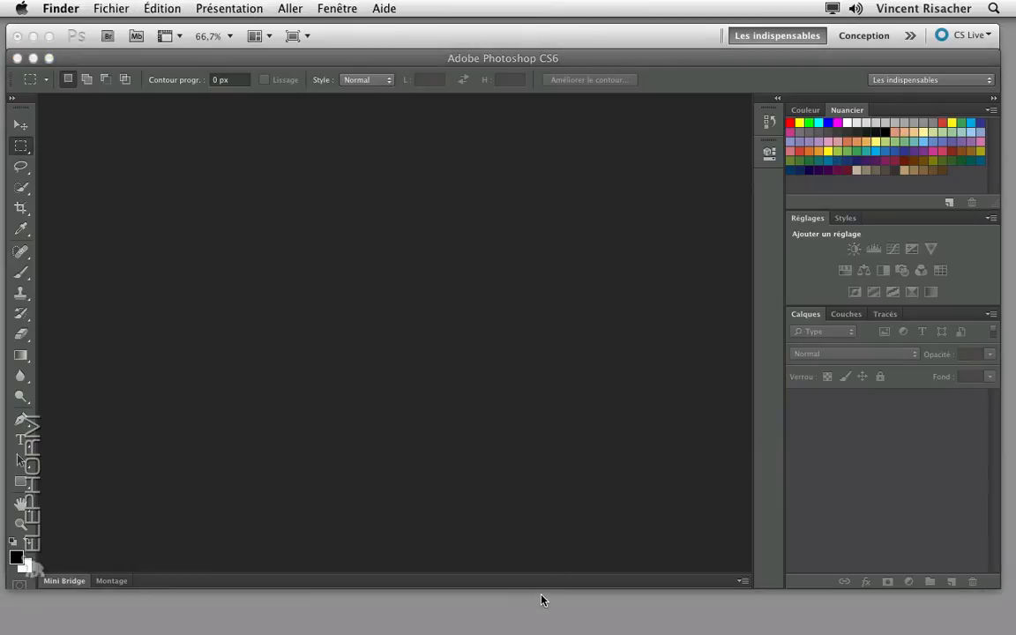
click(291, 9)
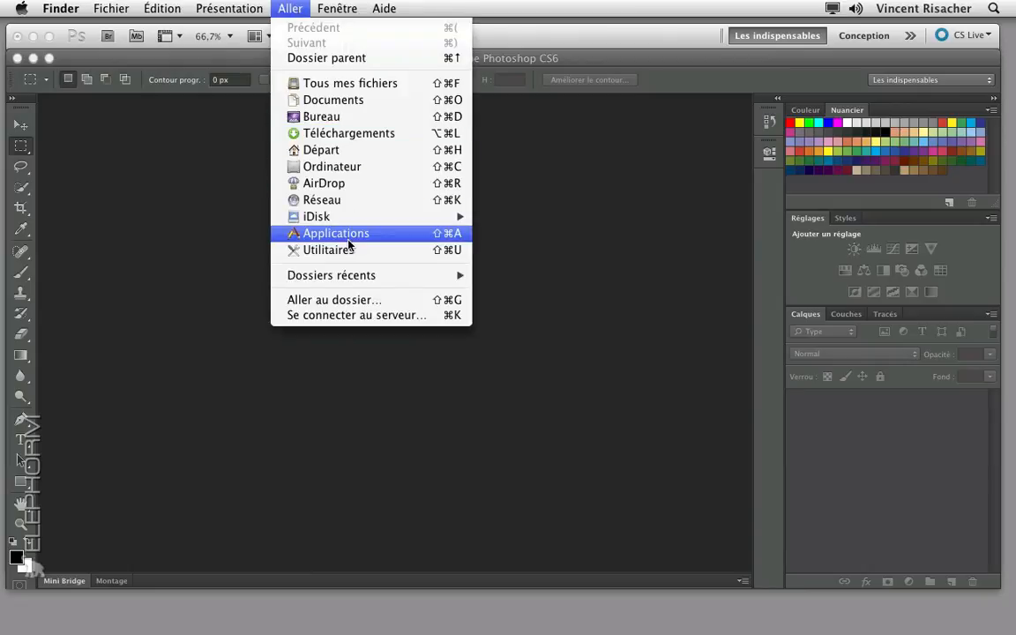
key(alt)
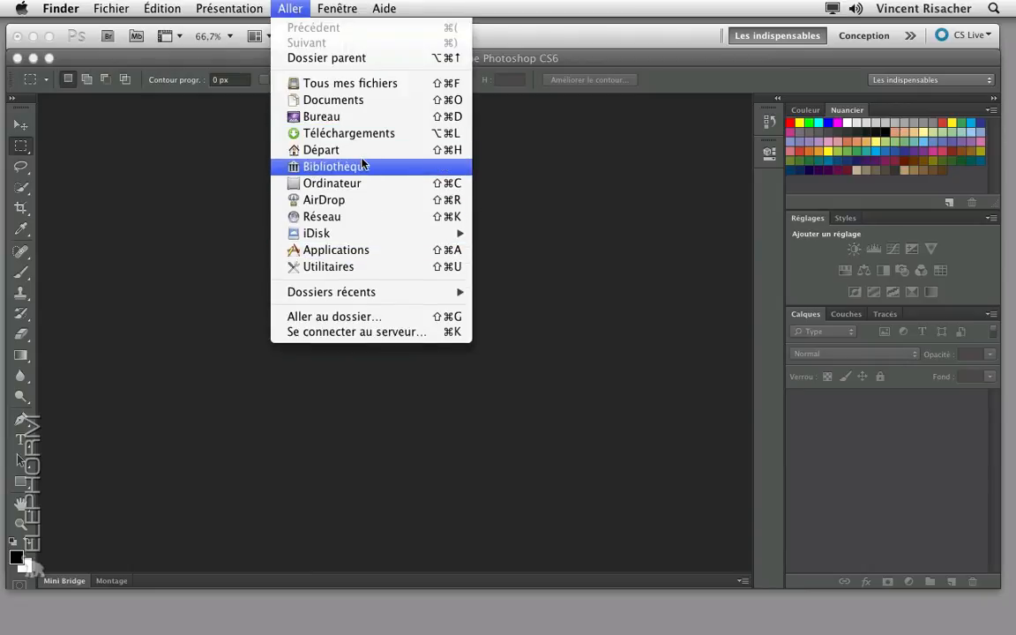
key(alt)
click(378, 171)
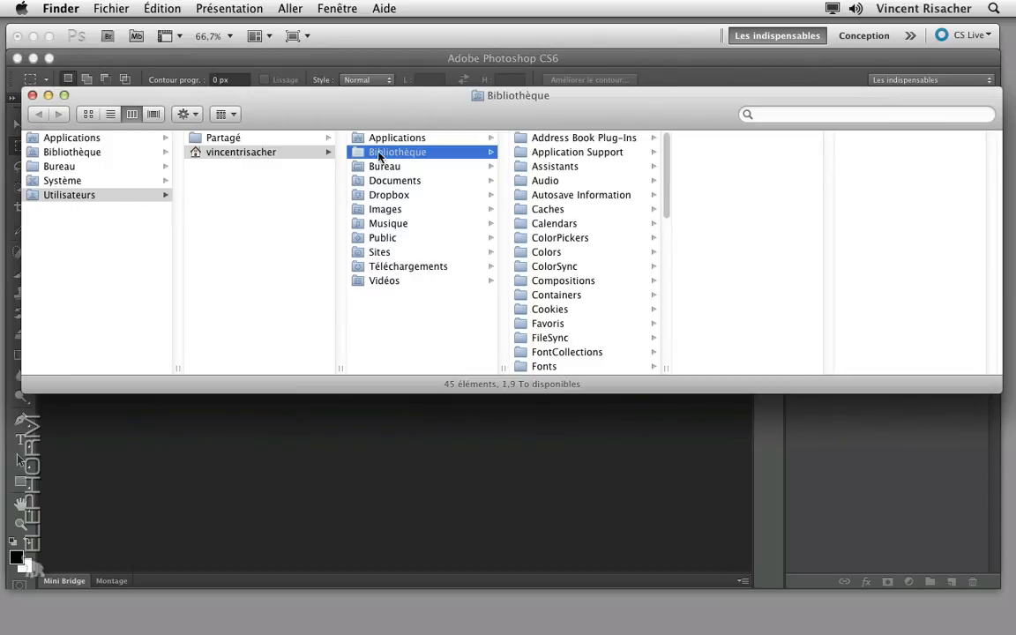
click(381, 166)
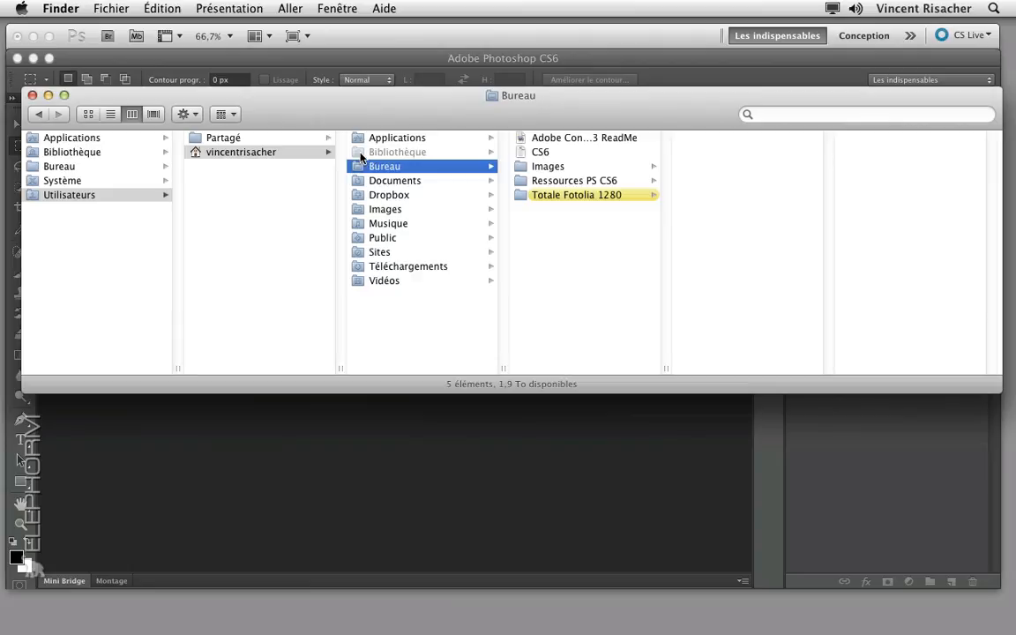
click(379, 154)
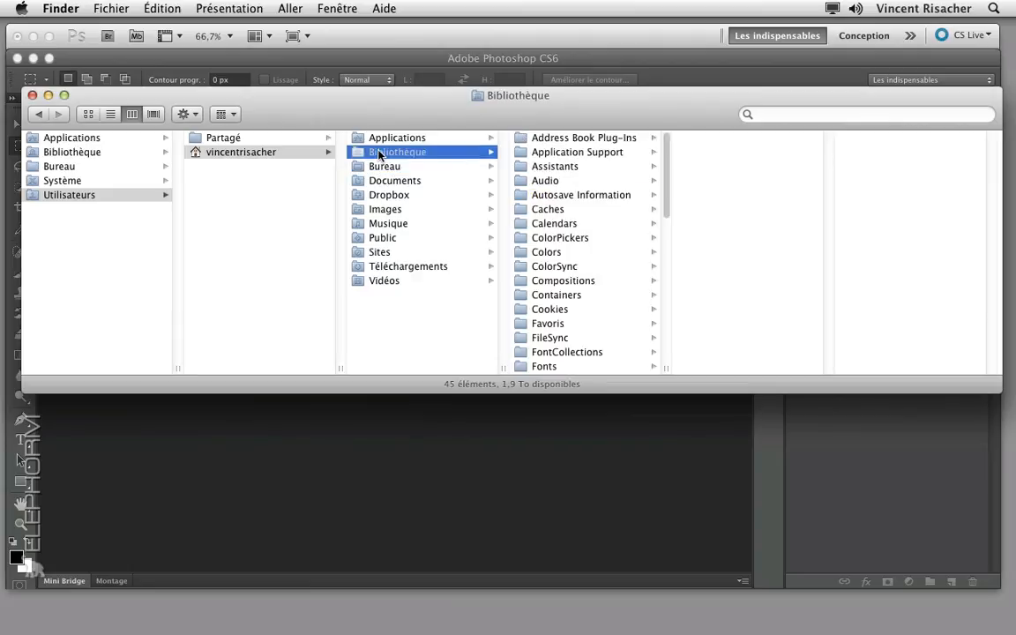
Browse Application Support > Adobe > Adobe Photoshop CS5.1 > Presets and inspect its Color Swatches and Black and White folders.
click(541, 154)
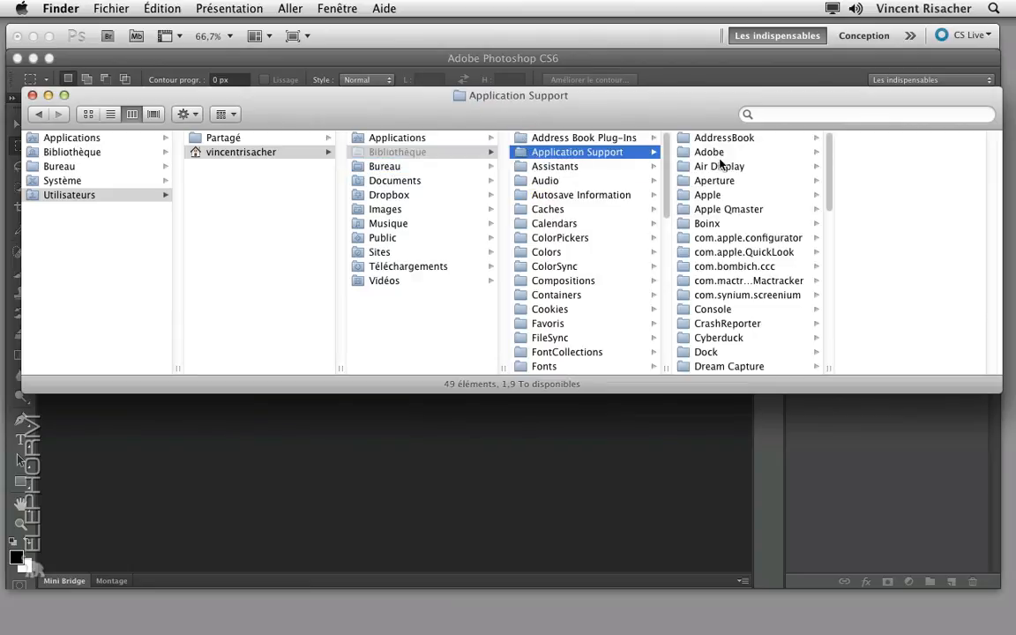
click(684, 154)
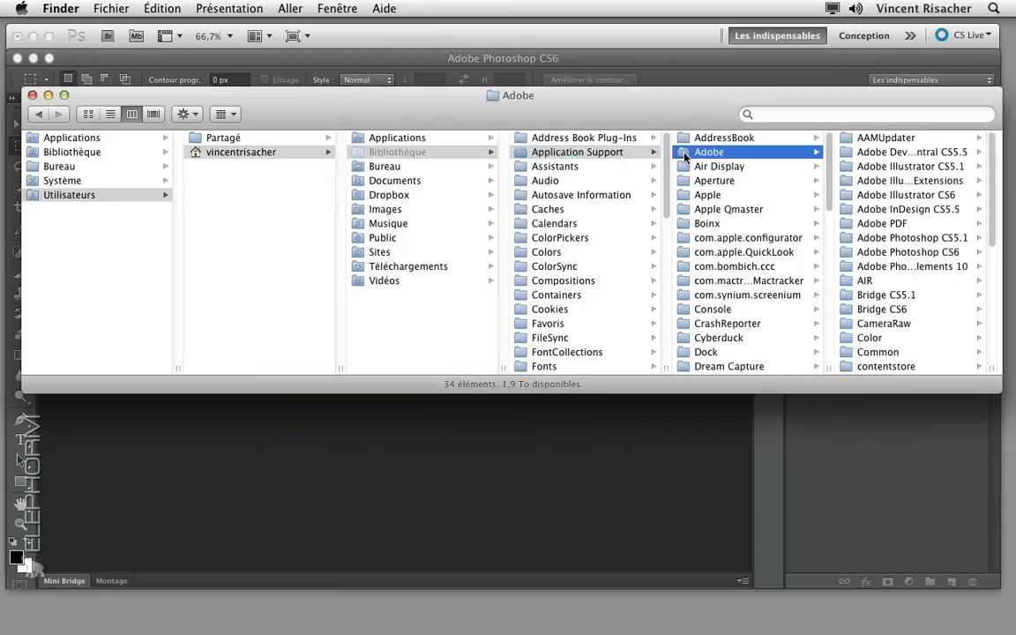
click(883, 239)
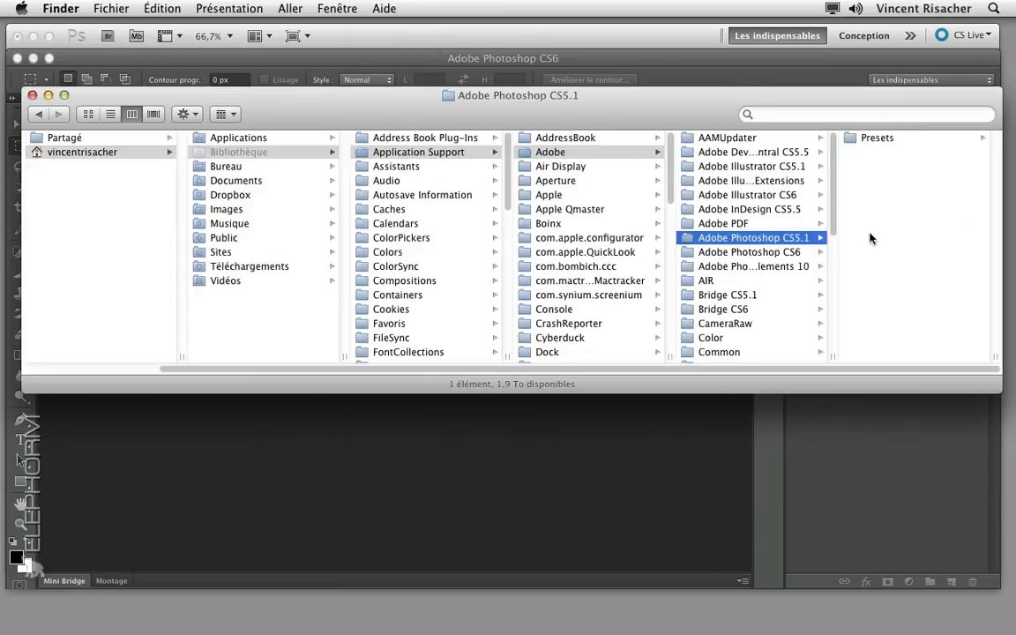
click(867, 141)
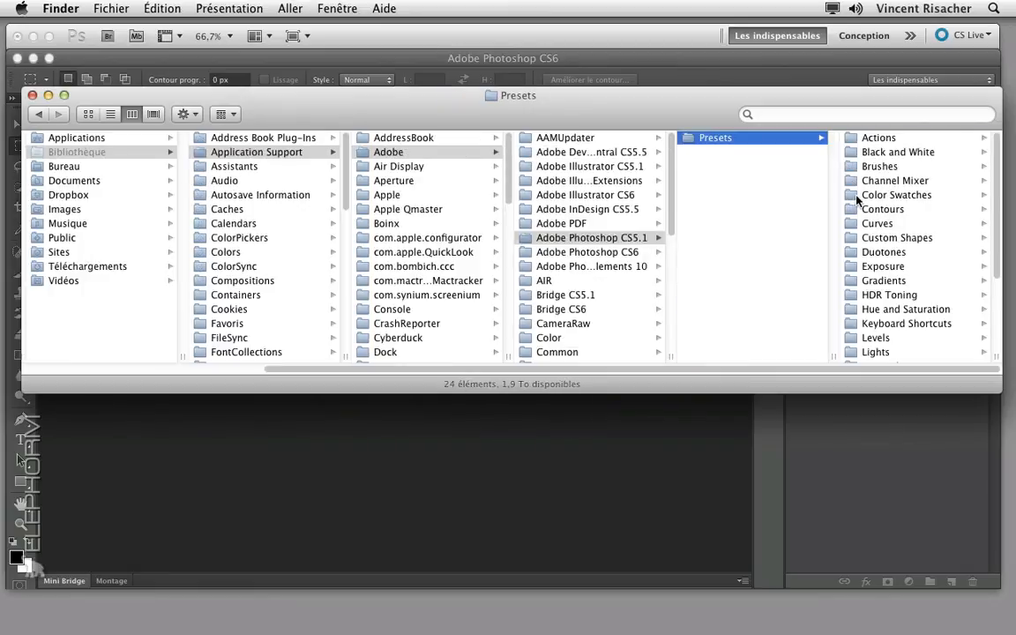
click(856, 198)
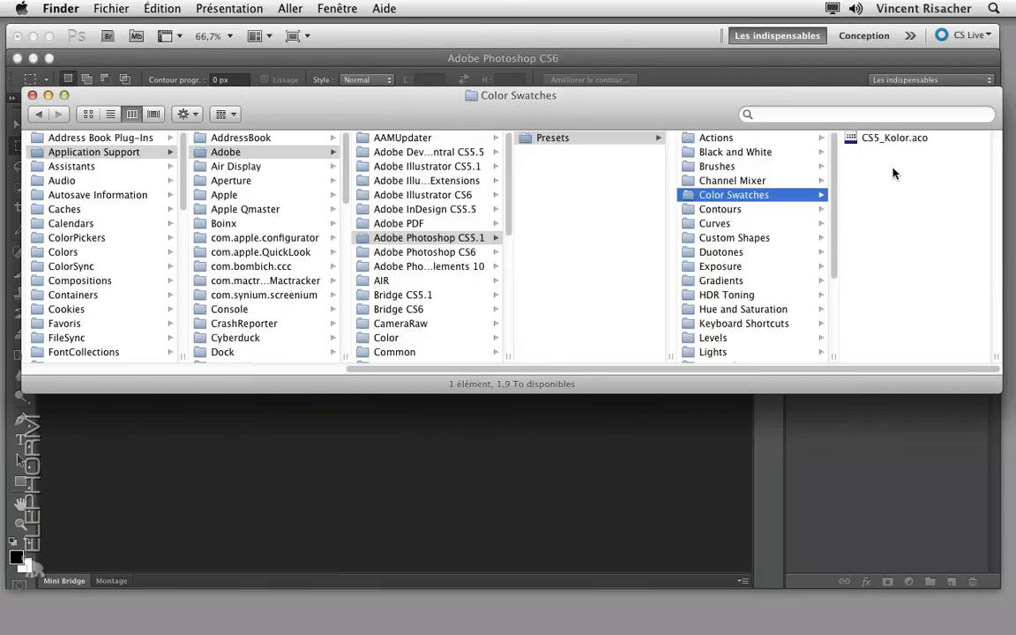
click(769, 154)
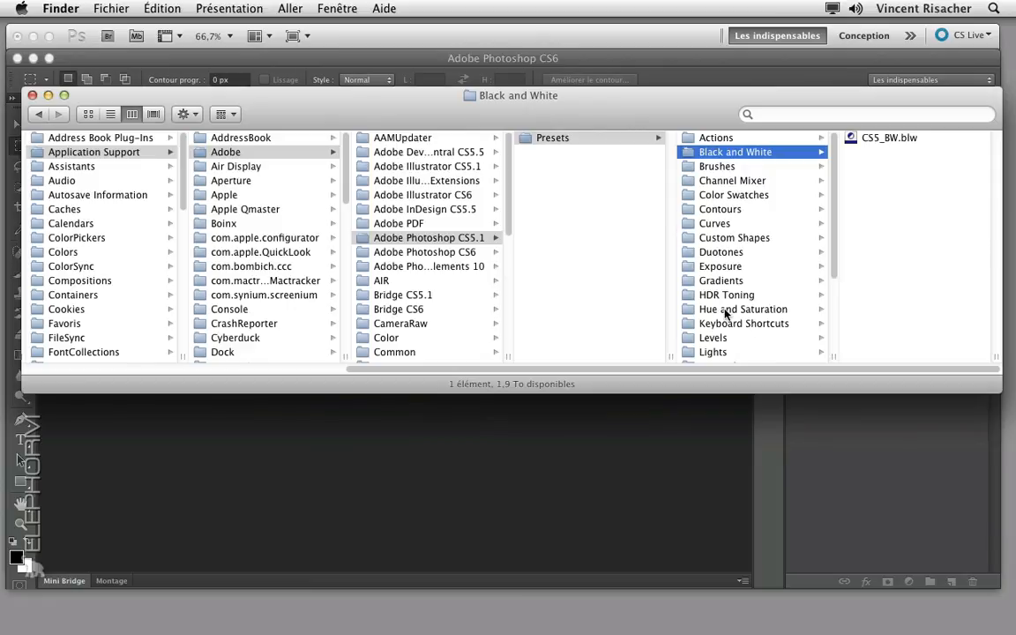
Compare the Presets folder of Adobe Photoshop CS6 with the one of Adobe Photoshop CS5.1.
click(445, 253)
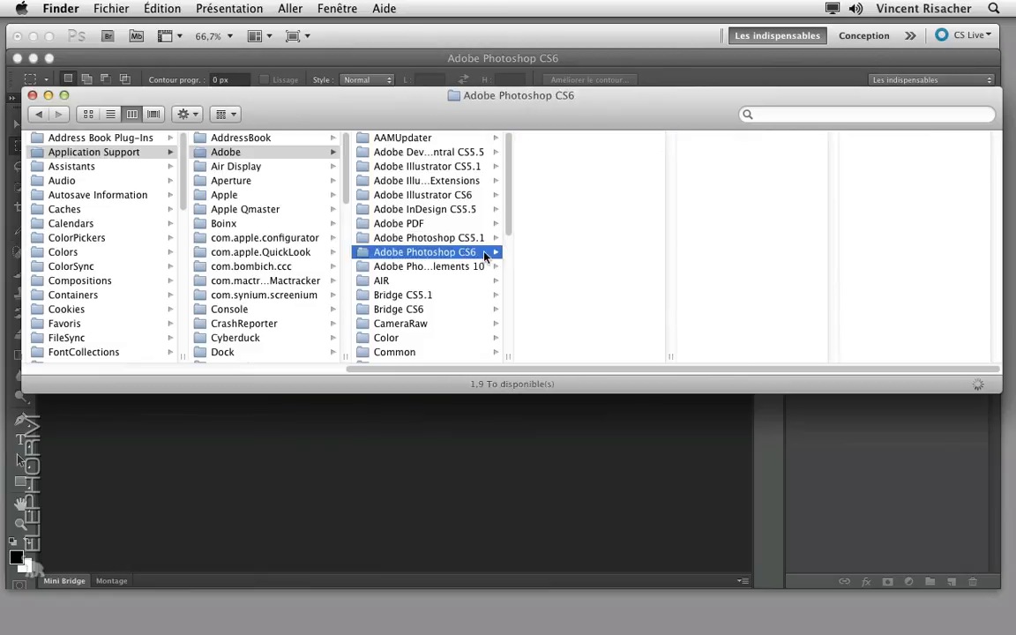
click(551, 155)
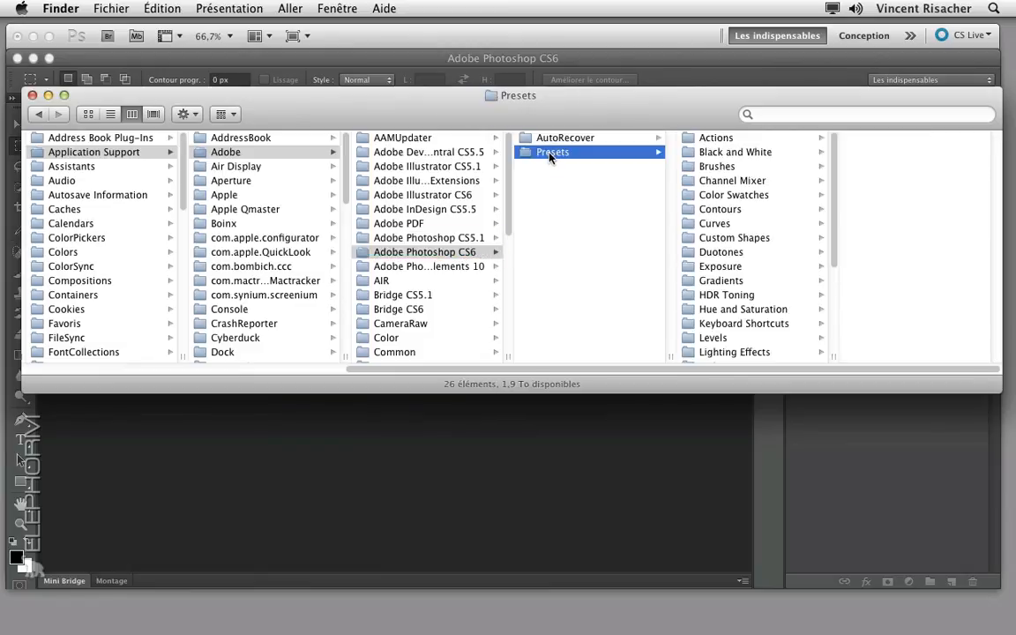
click(423, 238)
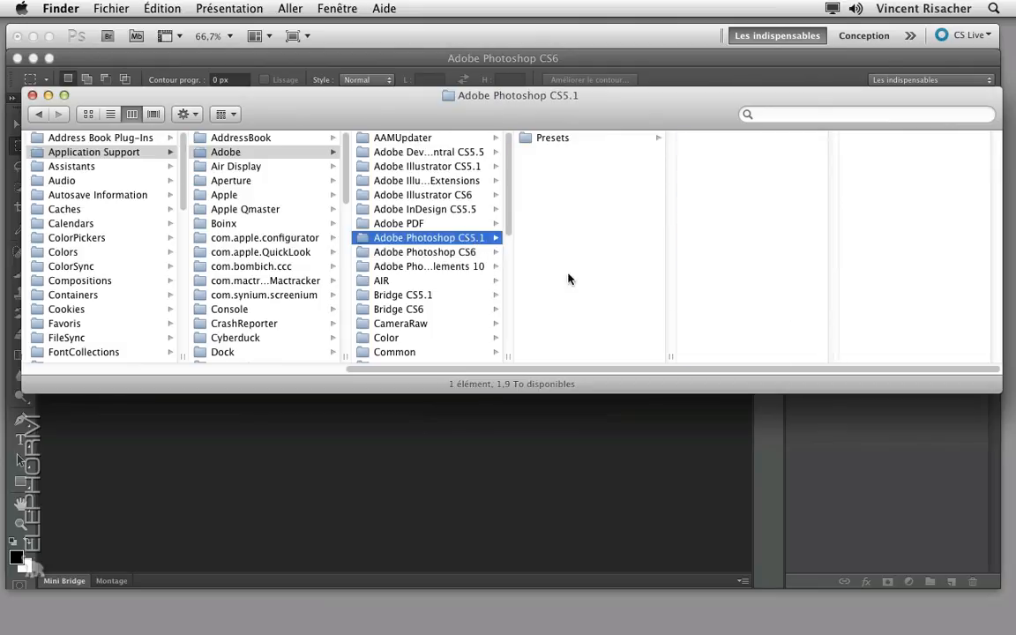
click(551, 138)
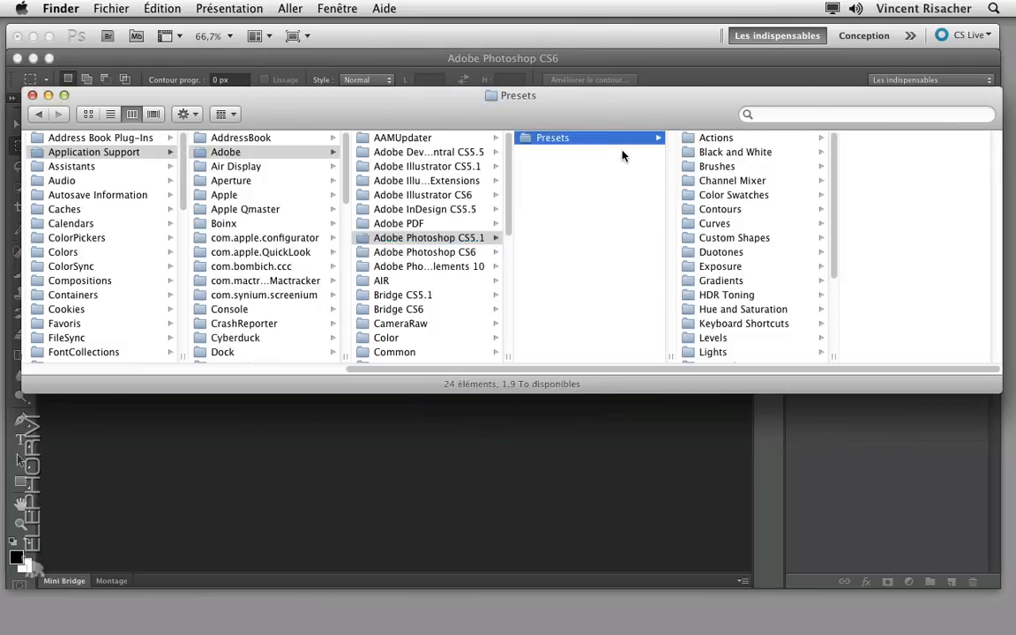
Make the Finder window taller, select the Adobe Photoshop CS5.1 folder and show the Finder sidebar.
drag(999, 390, 976, 535)
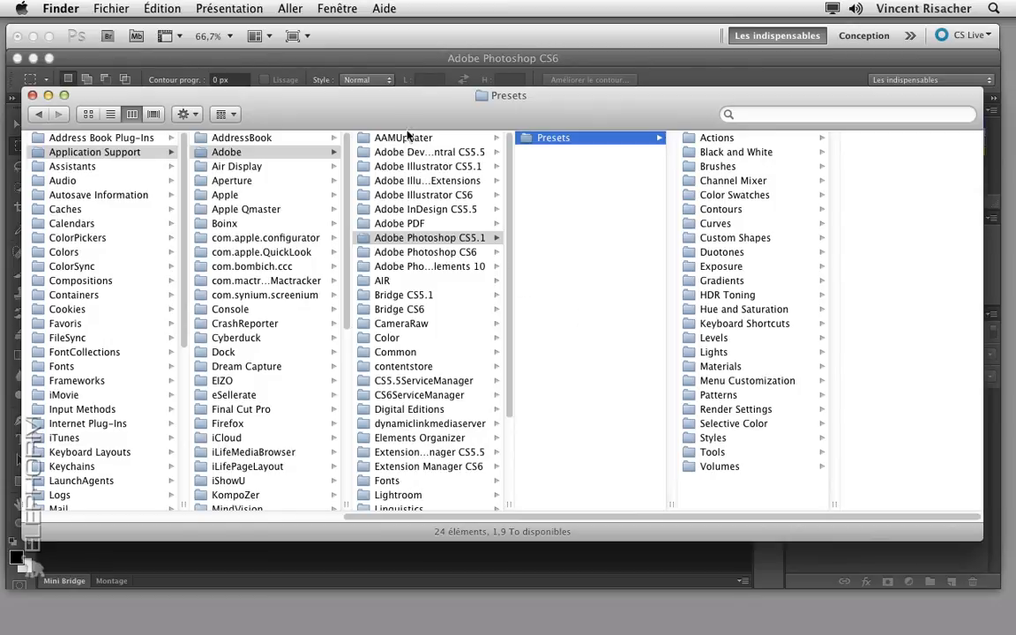
drag(362, 102, 398, 83)
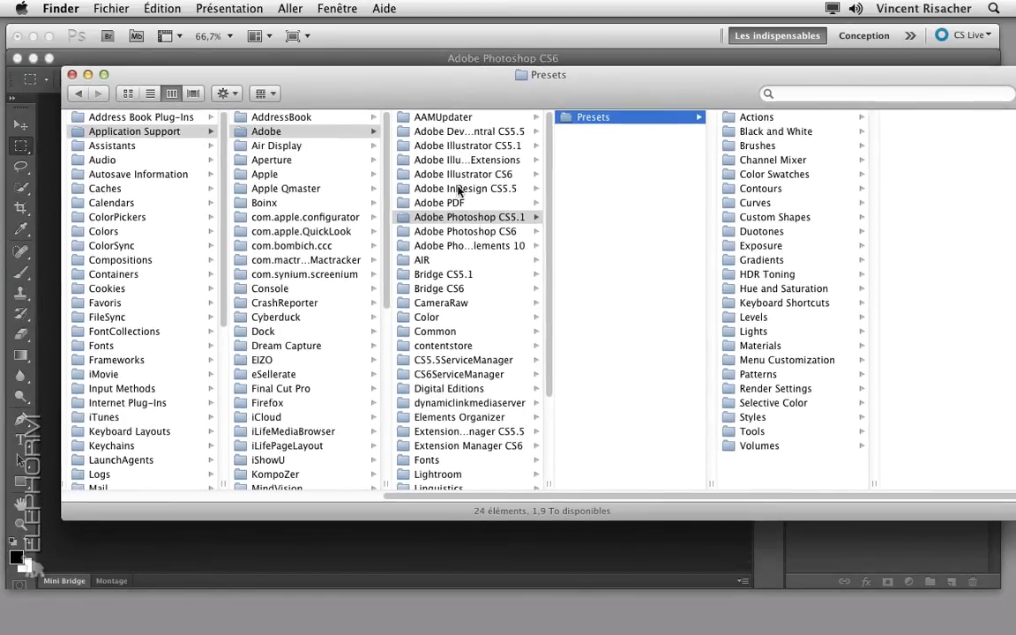
click(471, 218)
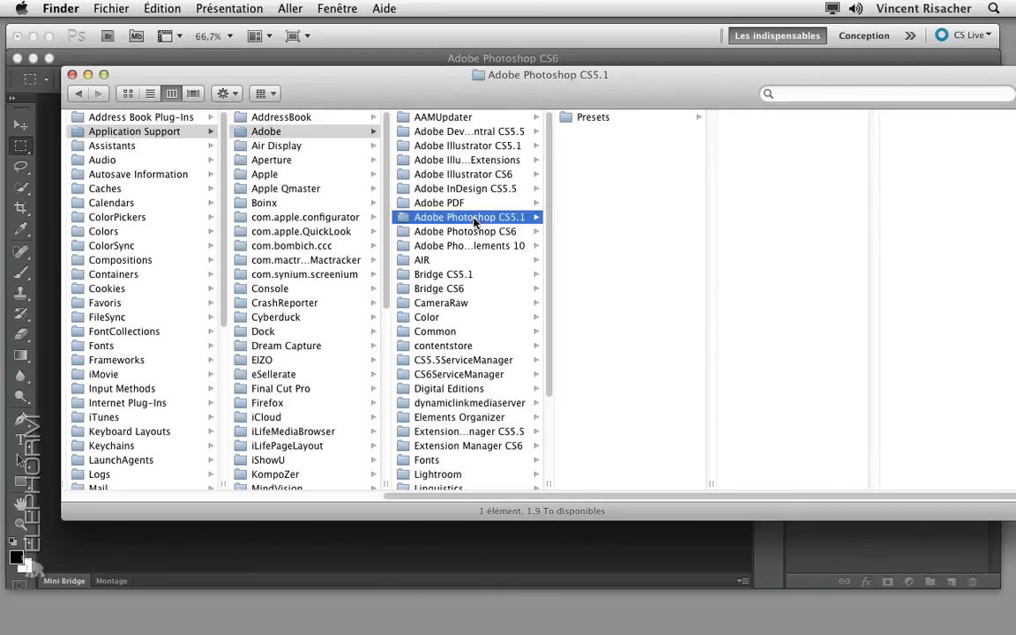
click(231, 8)
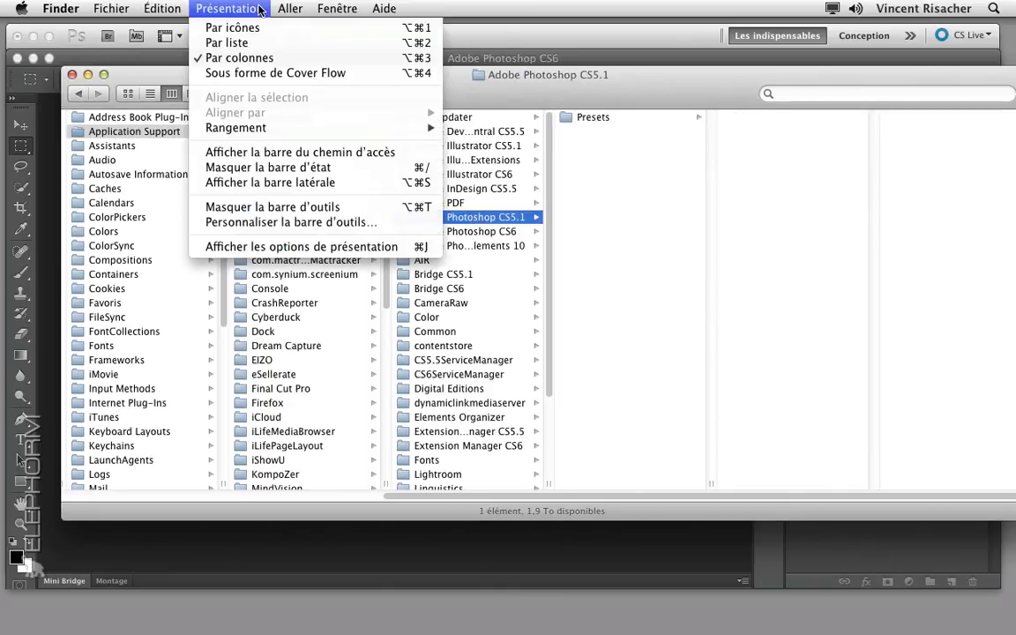
click(301, 182)
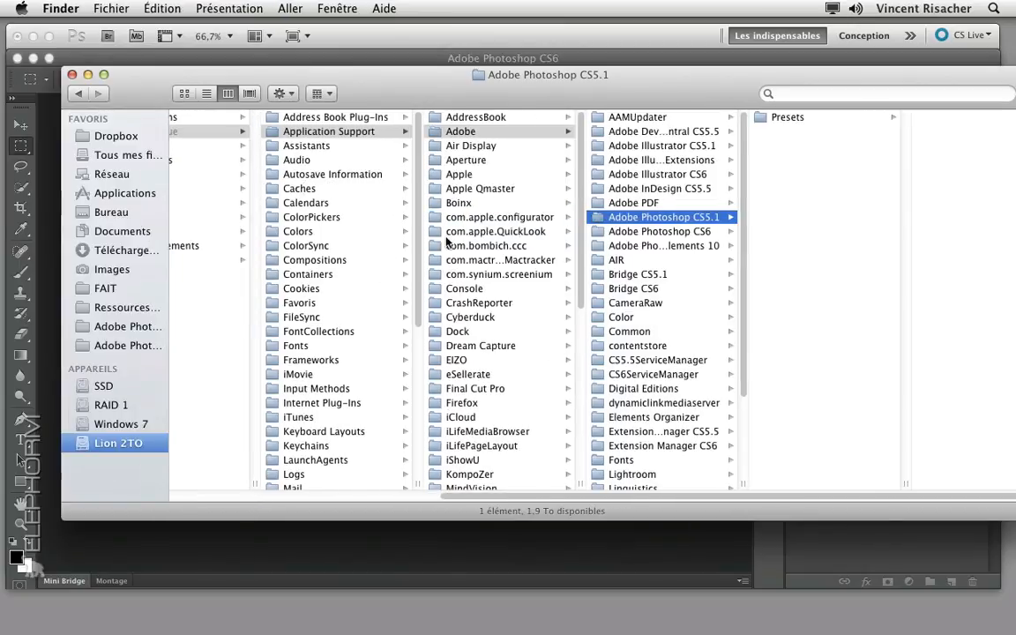
Check the contents of the Adobe Photoshop CS5.1 and CS6 favorites, closing the Finder window when done.
click(134, 328)
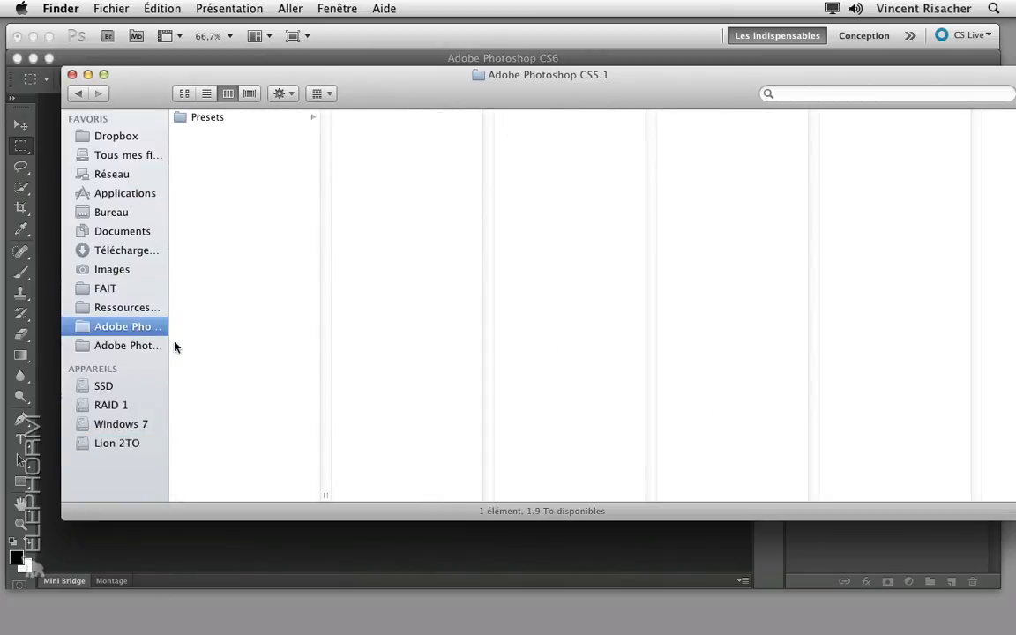
click(152, 345)
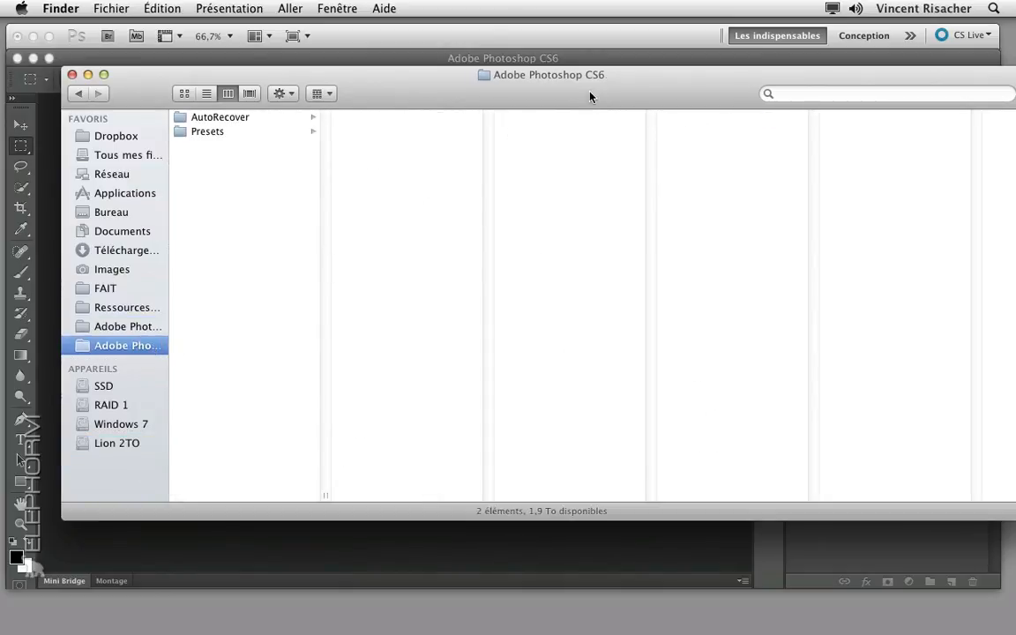
click(72, 75)
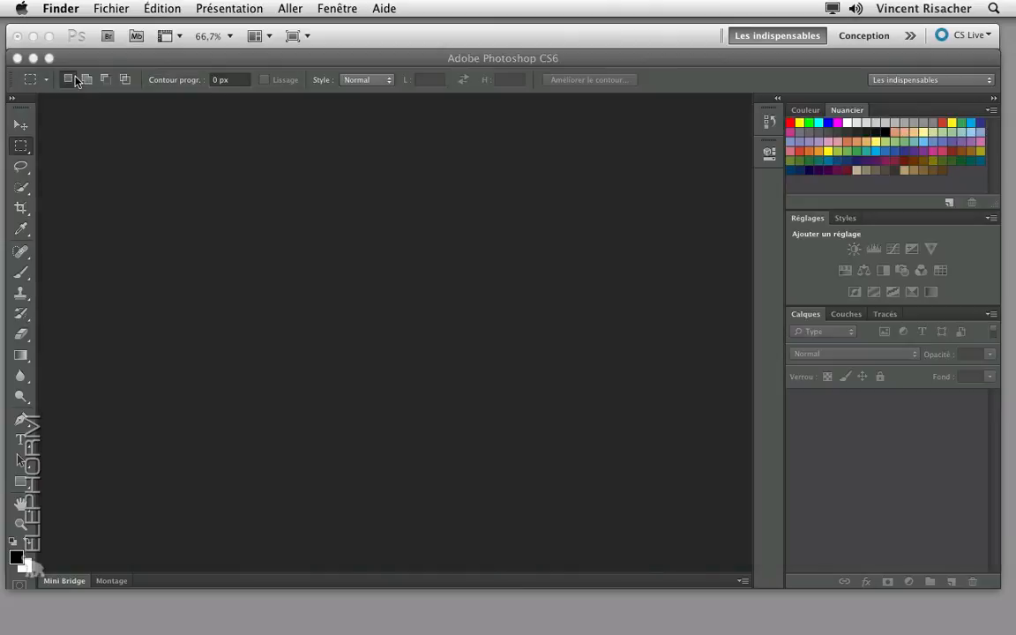
Return to Photoshop CS6 and open the export/import presets dialog on its import options.
click(211, 67)
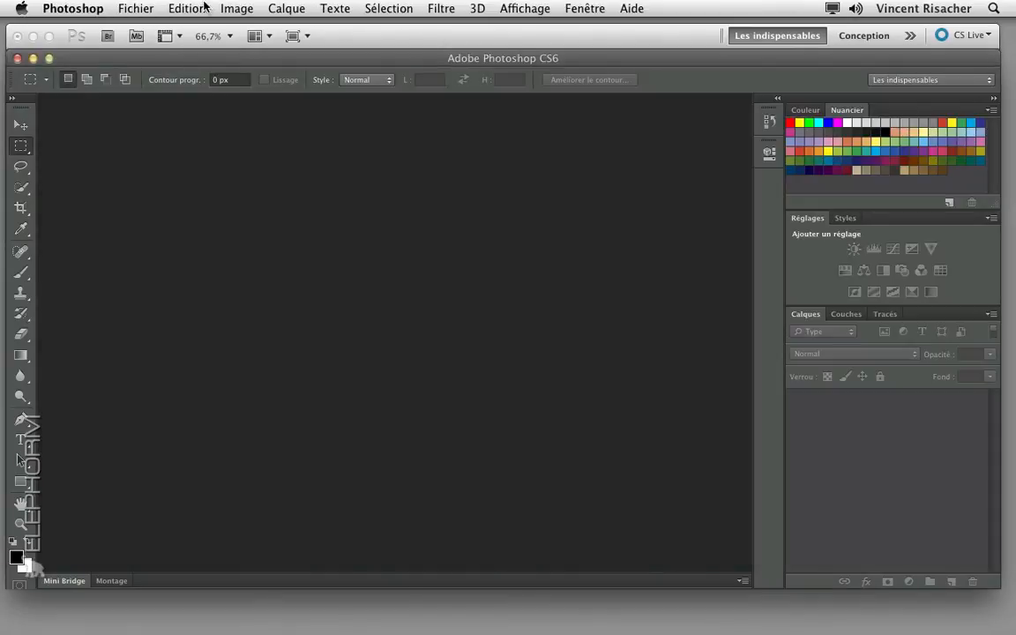
click(203, 7)
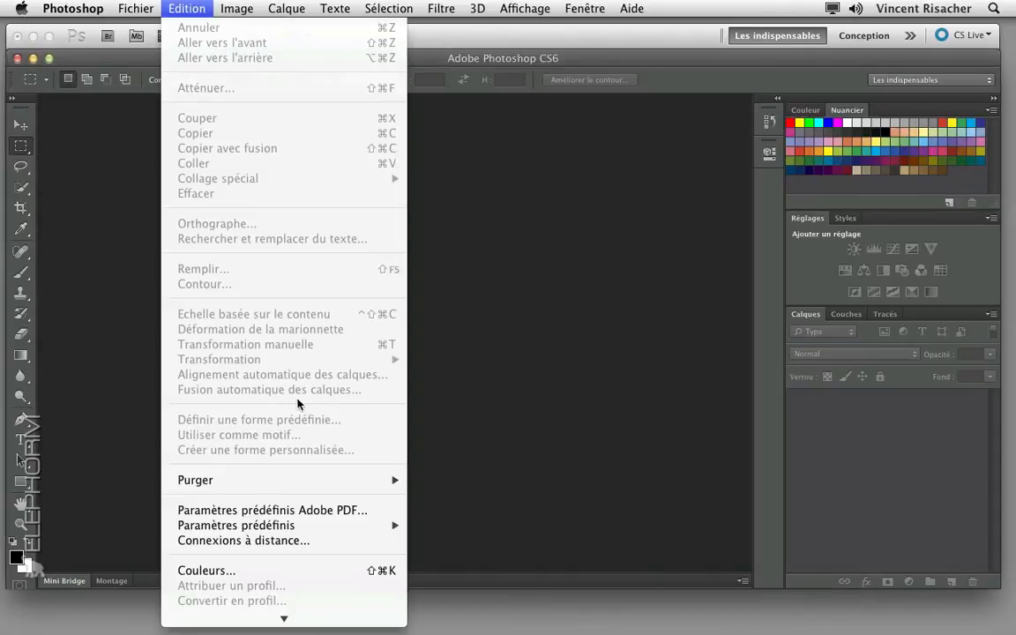
mouse_move(318, 525)
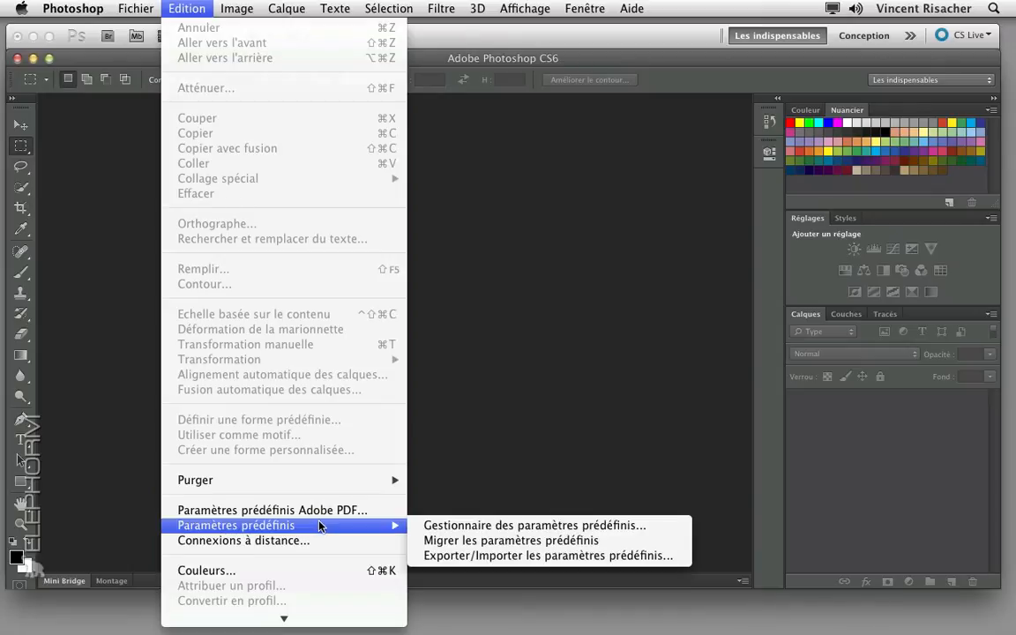
click(483, 555)
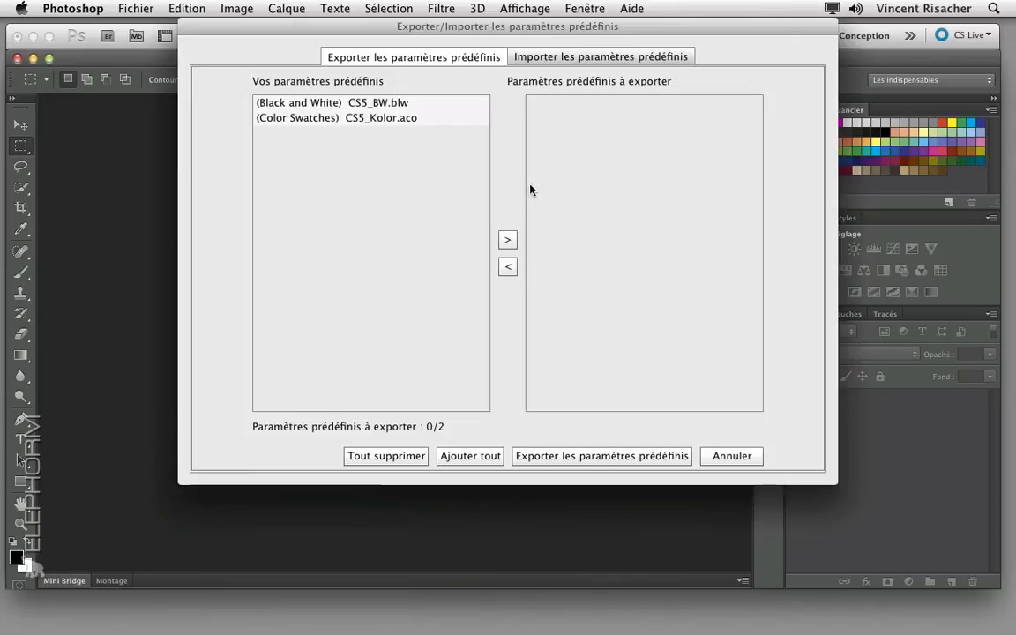
click(521, 57)
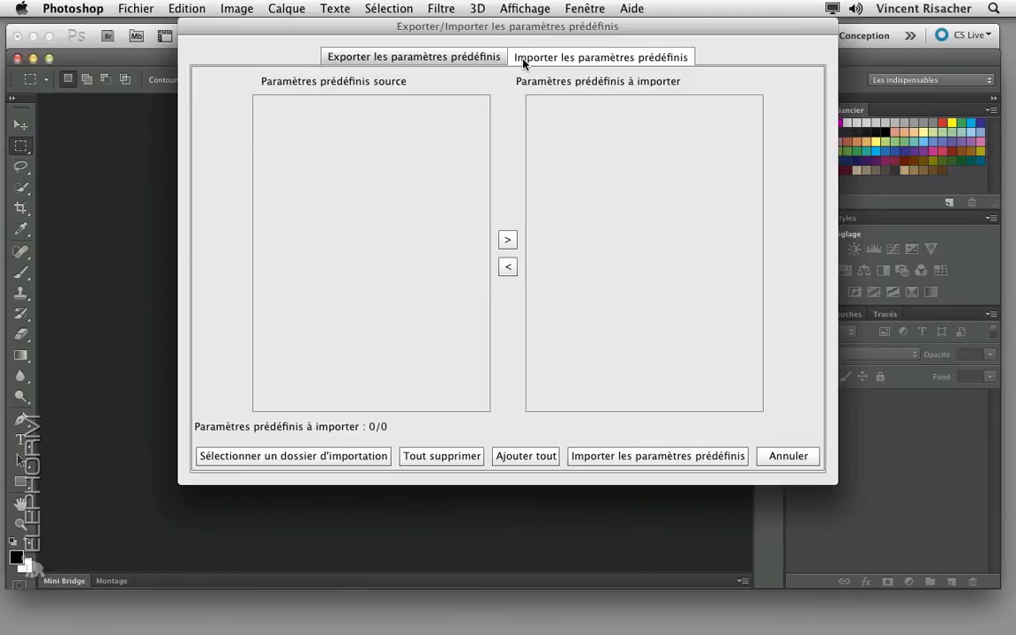
Choose the Presets folder inside Adobe Photoshop CS5.1 as the import folder.
click(344, 456)
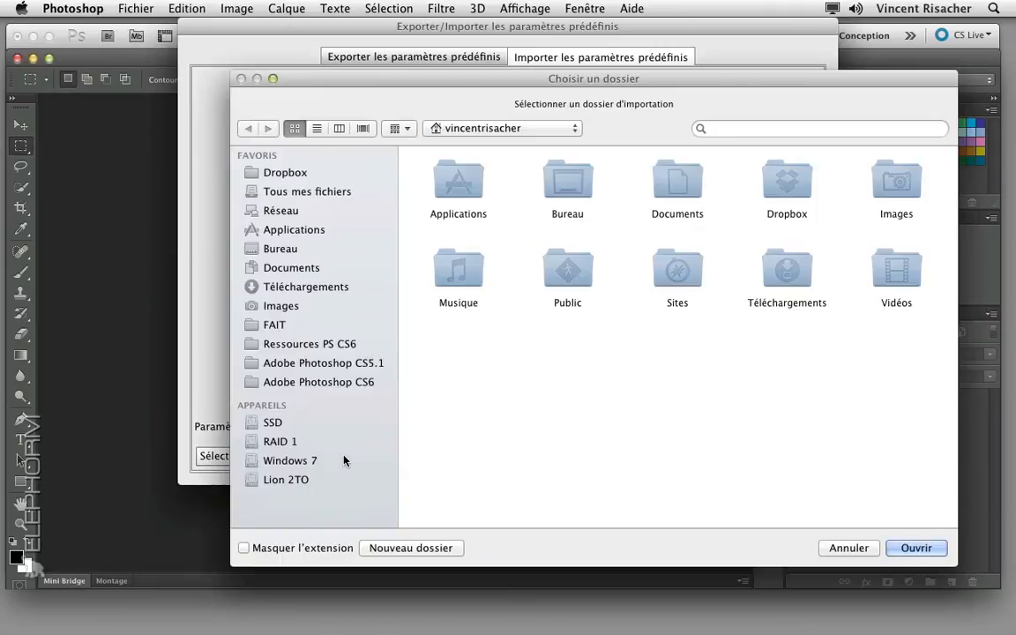
click(362, 371)
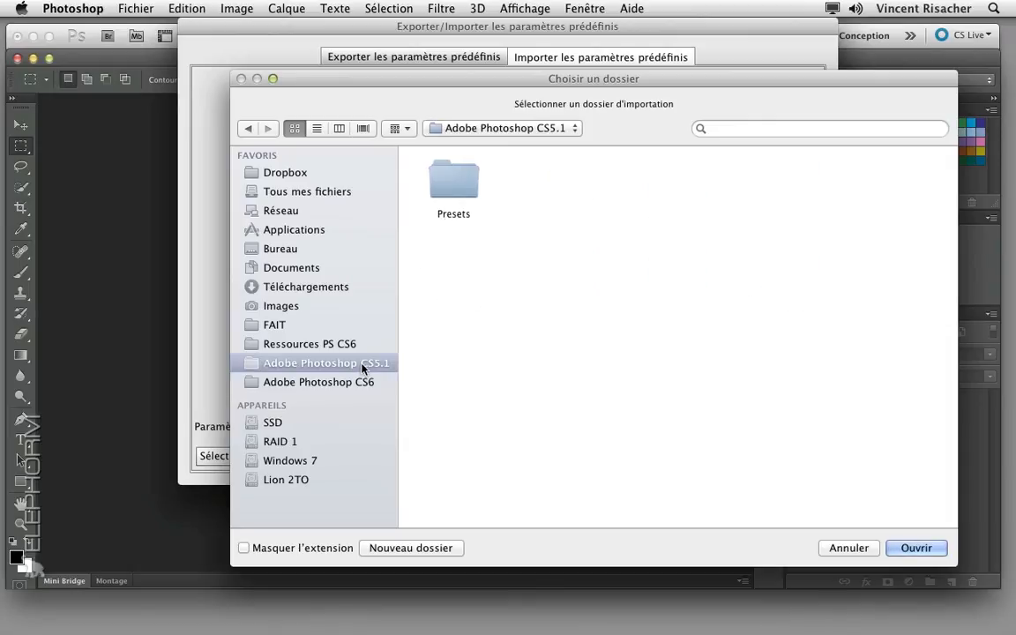
click(444, 196)
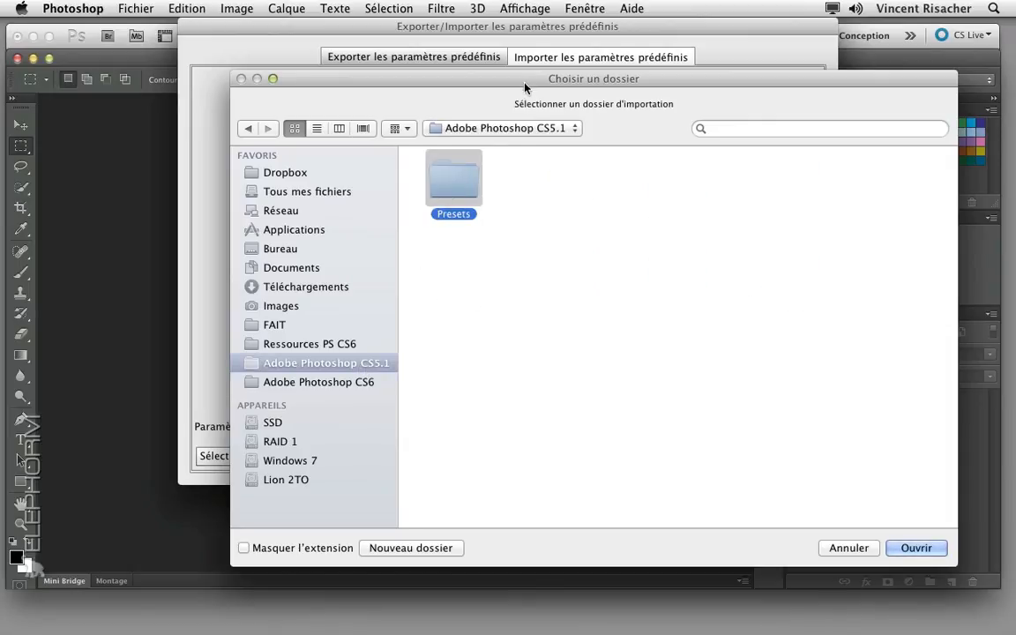
drag(472, 75, 379, 60)
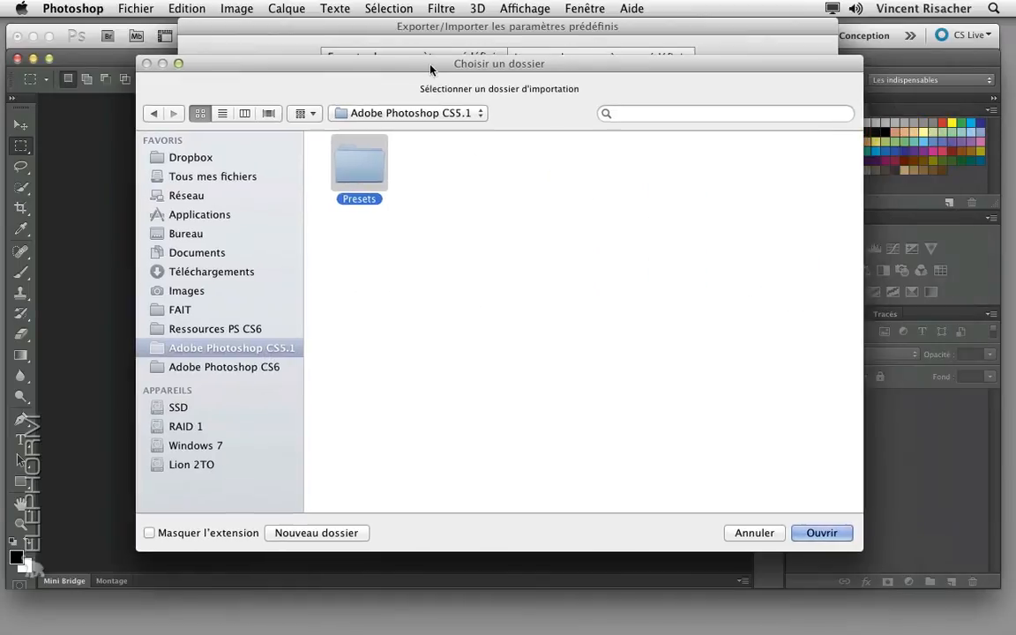
click(810, 533)
Add the CS5_BW.blw and CS5_Kolor.aco presets to the list of presets to import.
click(364, 120)
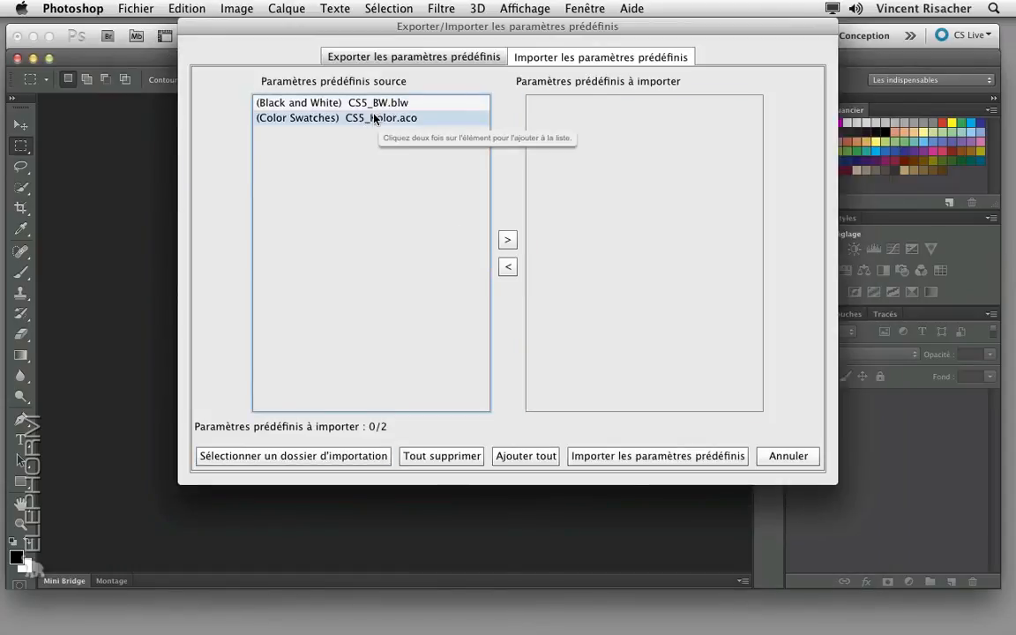
click(379, 103)
click(509, 241)
click(379, 117)
click(508, 269)
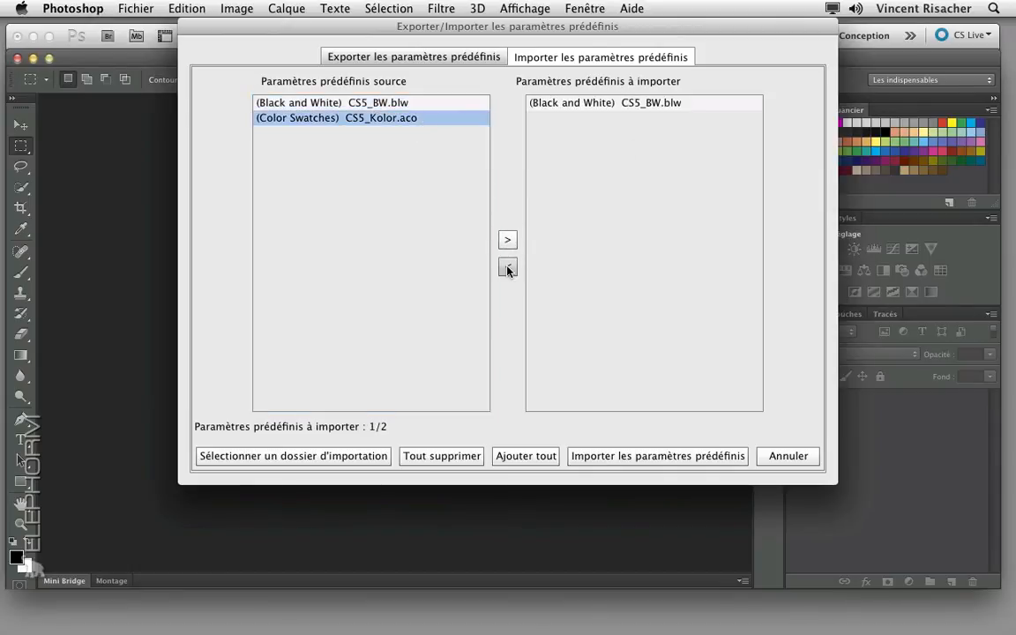
double_click(411, 120)
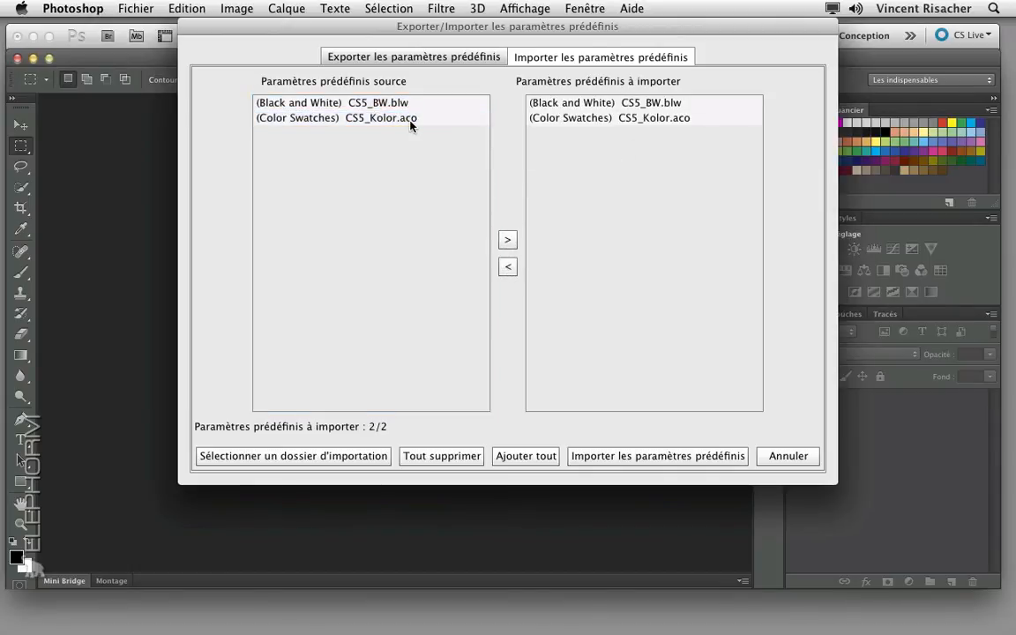
click(507, 268)
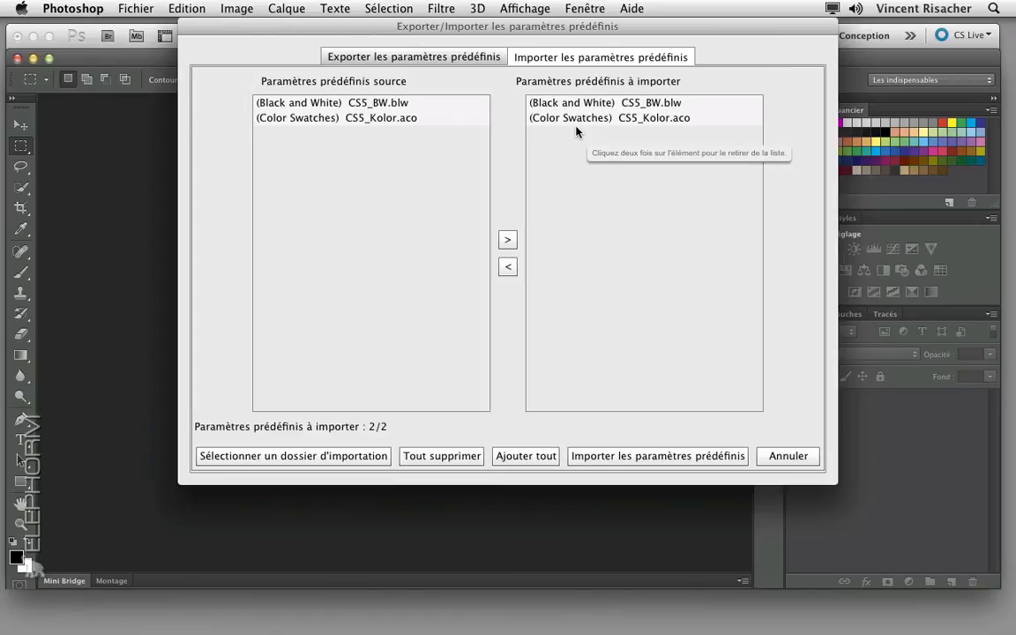
View the preset export options and cancel the dialog without importing or exporting anything.
click(475, 58)
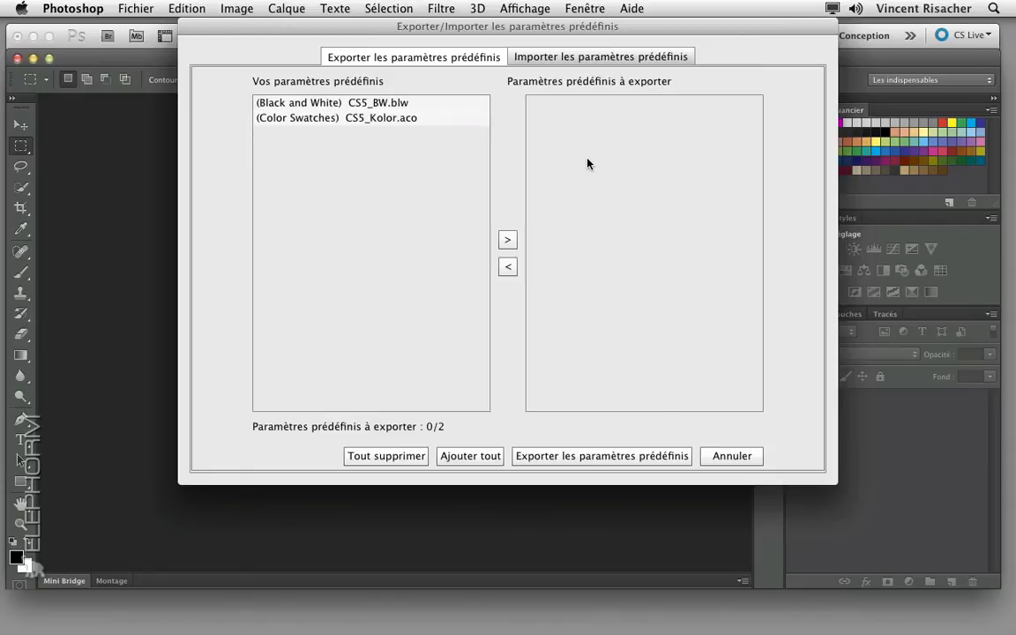
click(739, 457)
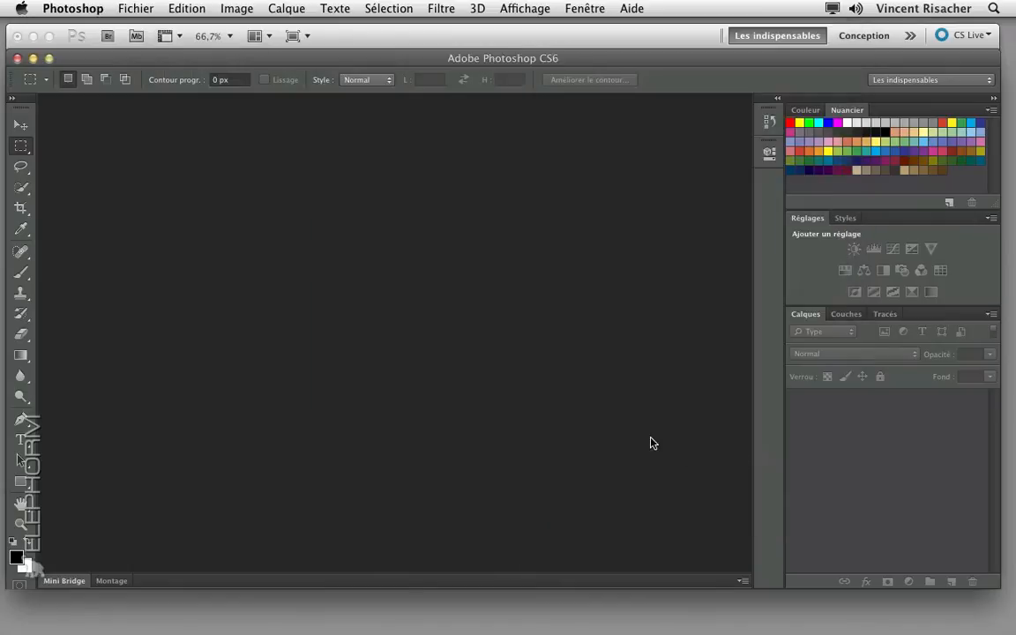